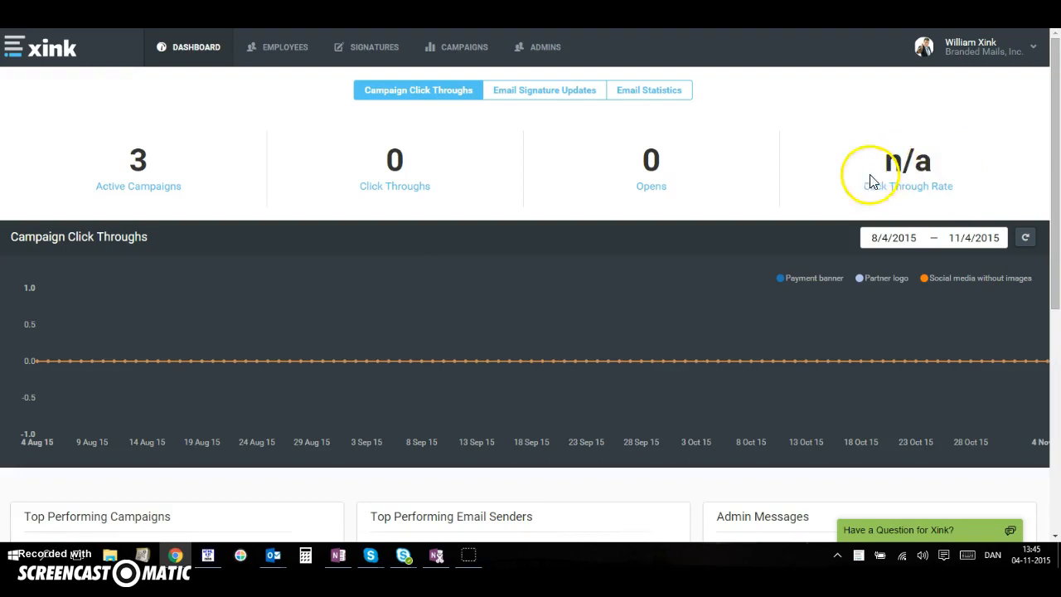
# Review the dashboard's campaign click-through chart, top performing campaigns and email senders, and admin messages
pyautogui.scroll(-2, 439, 293)
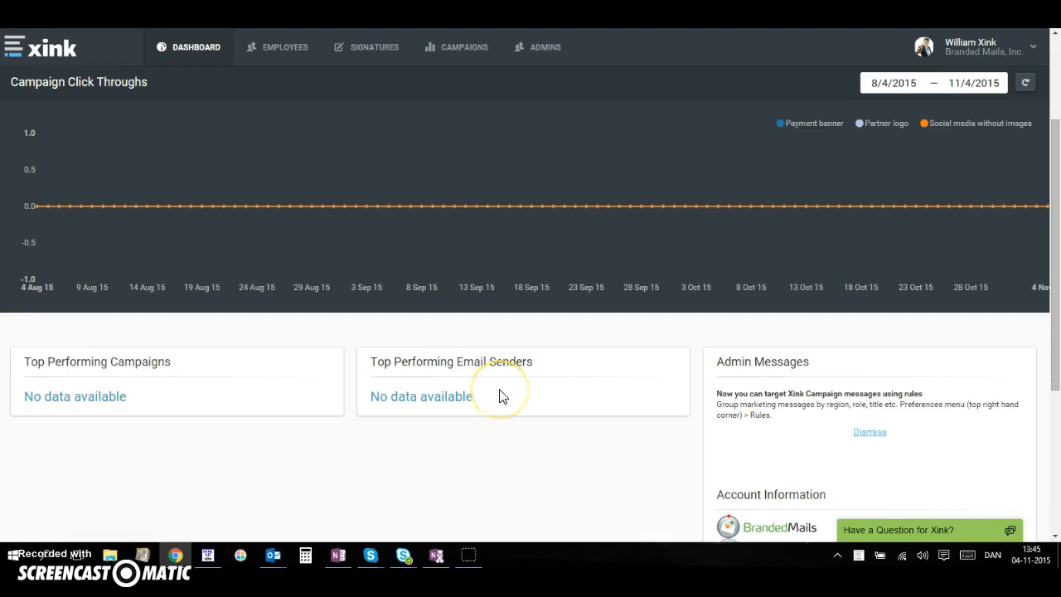
pyautogui.scroll(2, 497, 395)
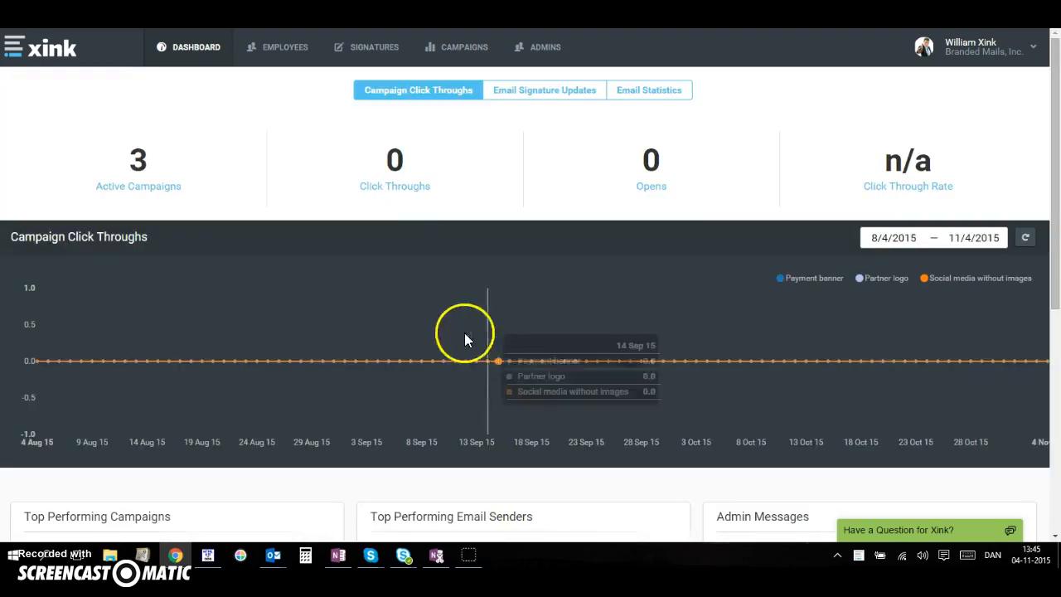
pyautogui.click(320, 172)
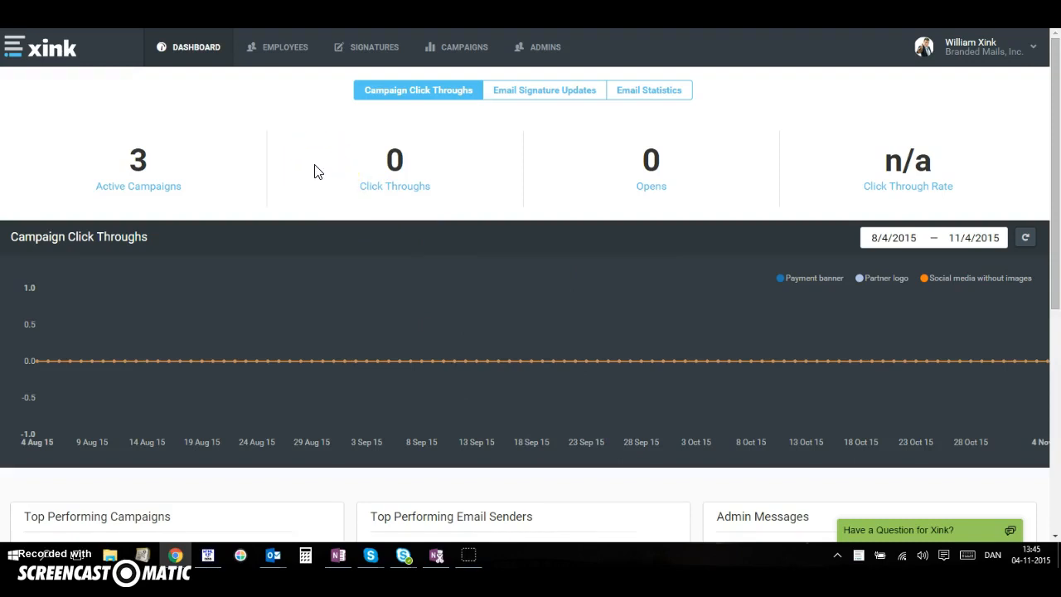
# Look through the signatures list, the contents of the Xink signature and the options for adding a signature
pyautogui.click(364, 48)
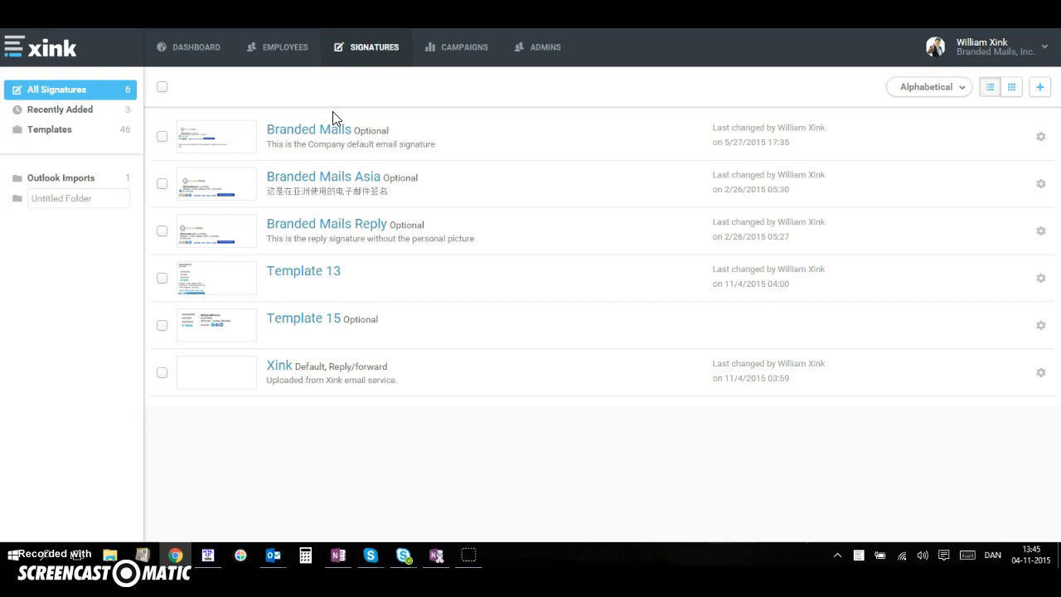
pyautogui.click(384, 211)
pyautogui.click(383, 322)
pyautogui.click(280, 370)
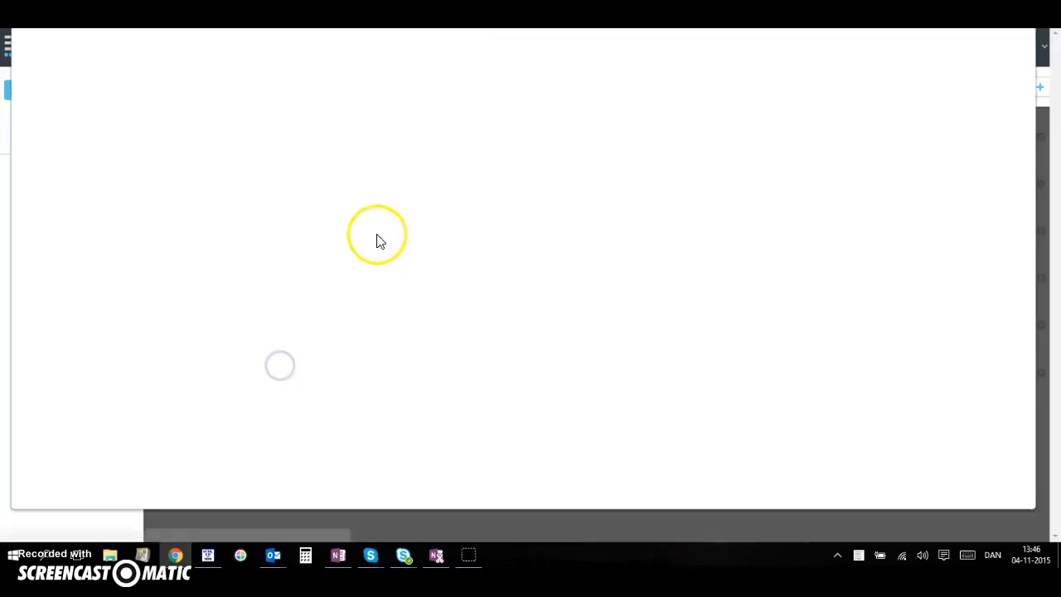
pyautogui.click(978, 508)
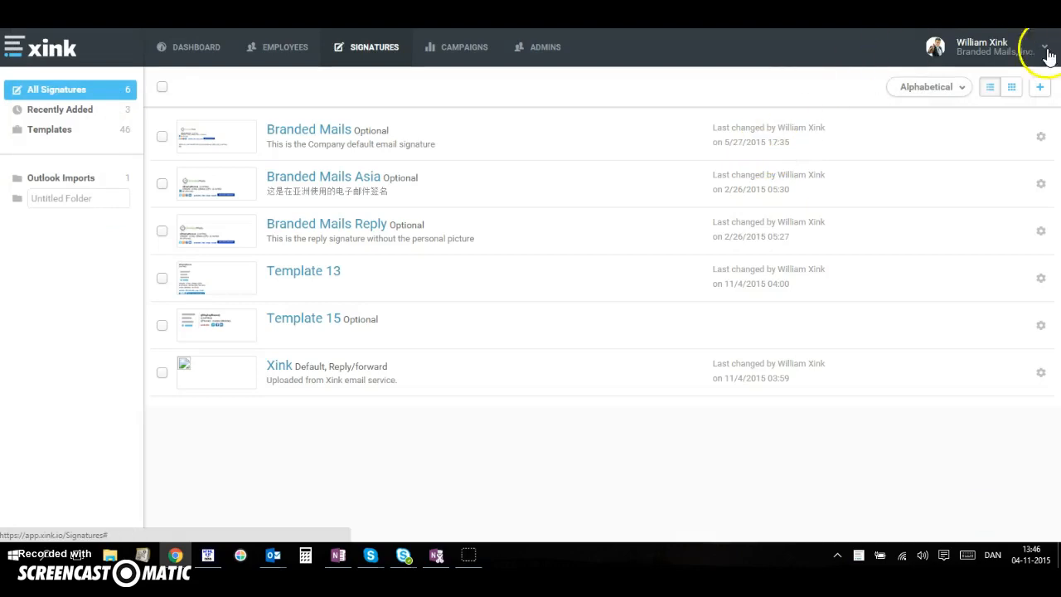
pyautogui.click(1040, 86)
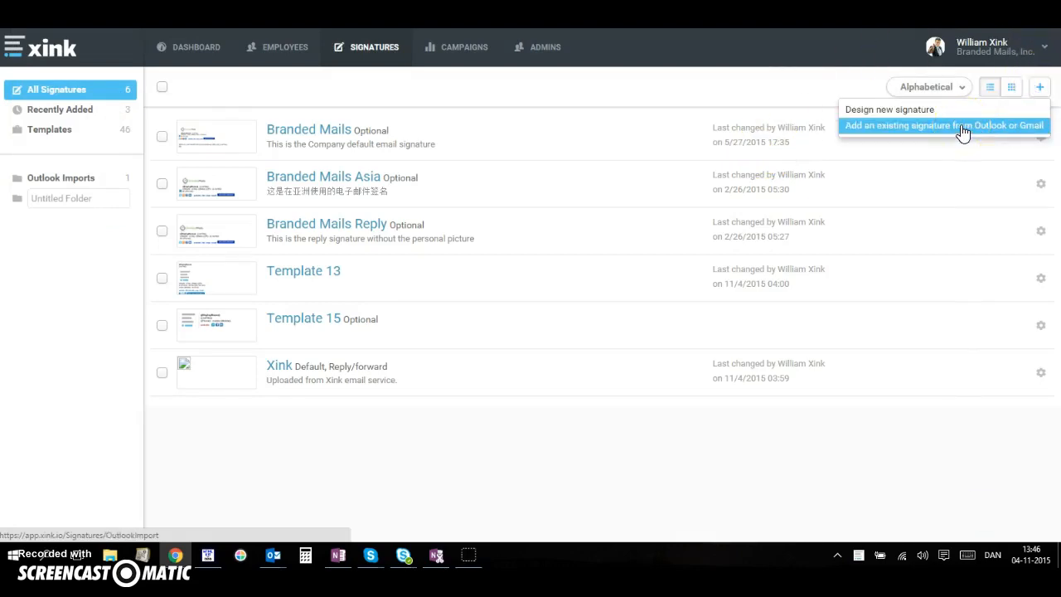
# In the Xink signature, insert the JobTitle field into the job title line below the display name
pyautogui.click(280, 365)
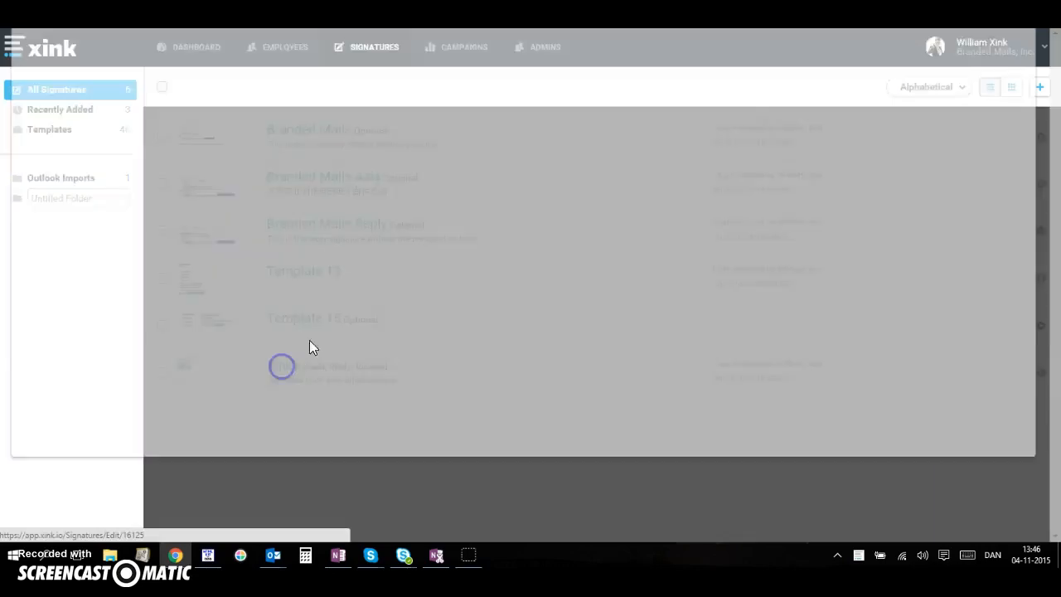
pyautogui.moveTo(859, 295); pyautogui.dragTo(1030, 285)
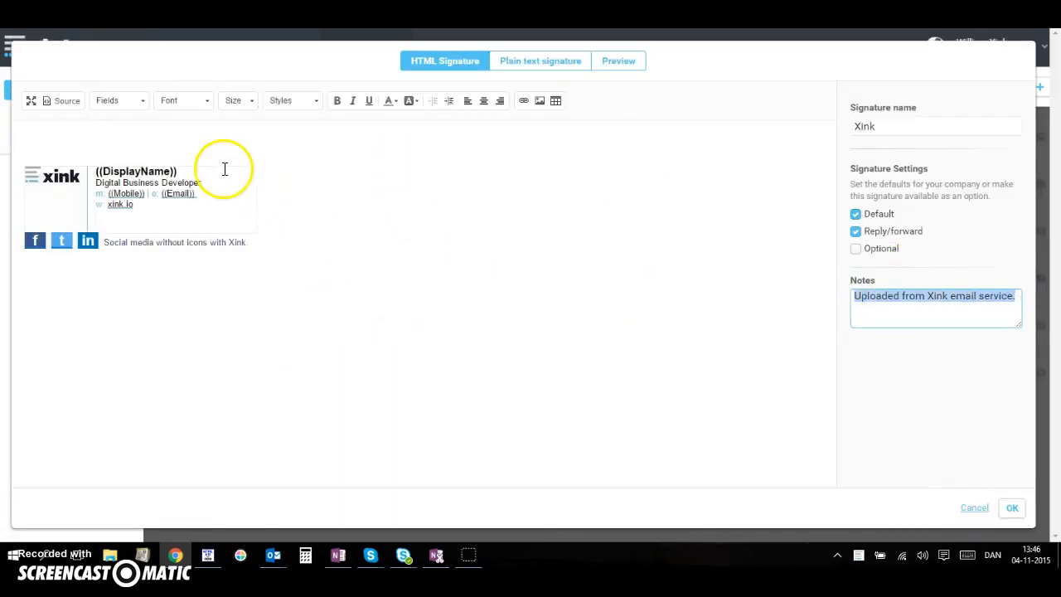
pyautogui.click(109, 182)
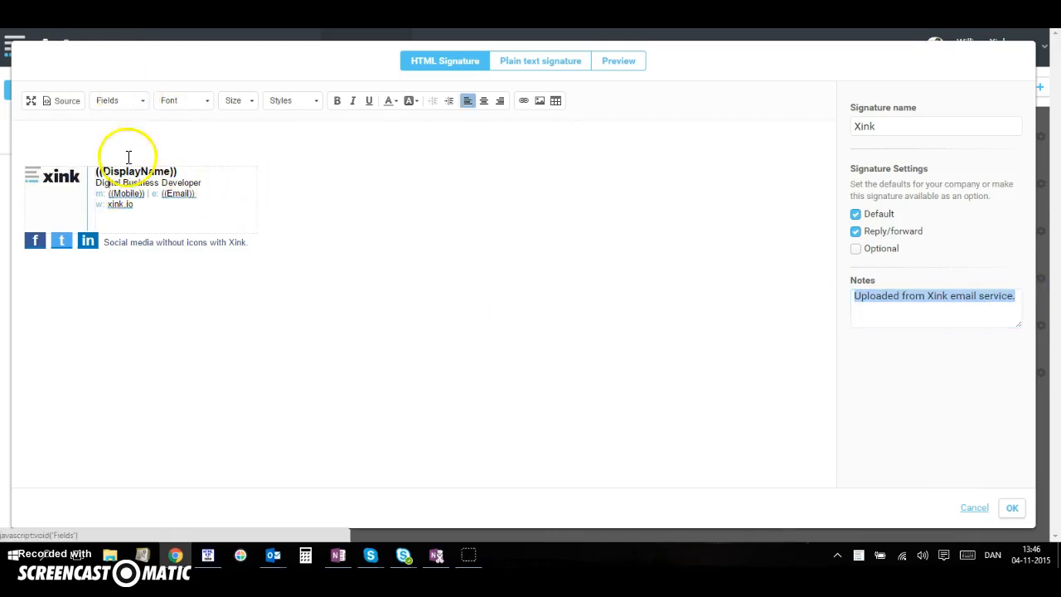
pyautogui.click(137, 106)
pyautogui.moveTo(186, 144); pyautogui.dragTo(187, 173)
pyautogui.click(137, 185)
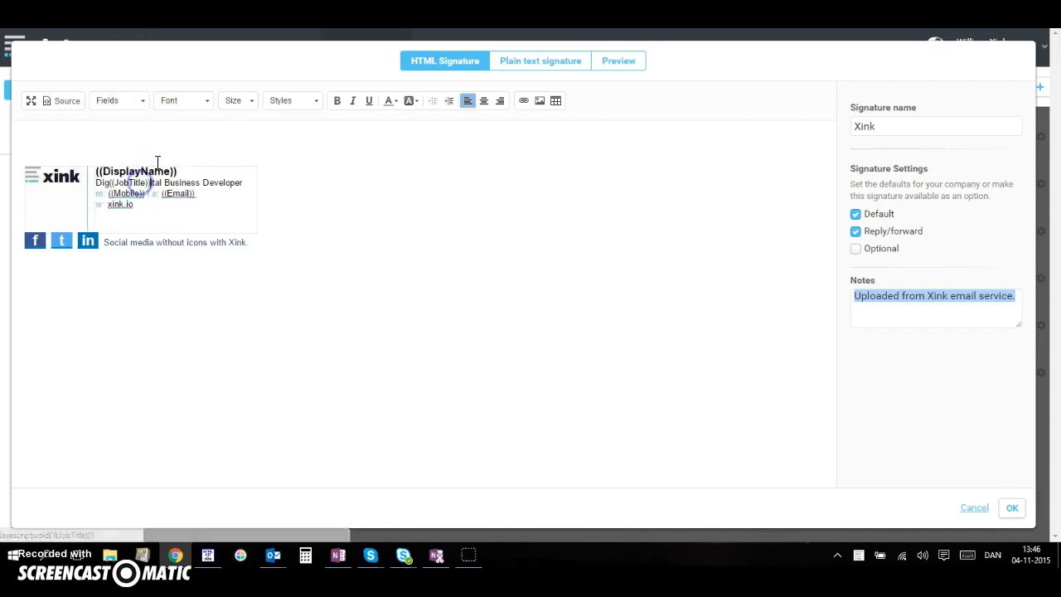
# Delete the fixed text "Digital Business Developer" around the JobTitle field and save the Xink signature
pyautogui.press('Delete')
pyautogui.press('Delete')
pyautogui.press('Delete')
pyautogui.press('Delete')
pyautogui.press('Delete')
pyautogui.press('Delete')
pyautogui.press('Delete')
pyautogui.press('Delete')
pyautogui.press('Delete')
pyautogui.press('Delete')
pyautogui.press('Delete')
pyautogui.press('Delete')
pyautogui.press('Delete')
pyautogui.press('Delete')
pyautogui.press('Delete')
pyautogui.press('Delete')
pyautogui.press('Delete')
pyautogui.press('Delete')
pyautogui.press('Delete')
pyautogui.press('Delete')
pyautogui.press('Delete')
pyautogui.press('Delete')
pyautogui.press('Left')
pyautogui.press('Left')
pyautogui.press('Left')
pyautogui.press('Left')
pyautogui.press('Left')
pyautogui.press('Left')
pyautogui.press('Left')
pyautogui.press('Left')
pyautogui.press('Left')
pyautogui.press('Left')
pyautogui.press('Left')
pyautogui.press('Left')
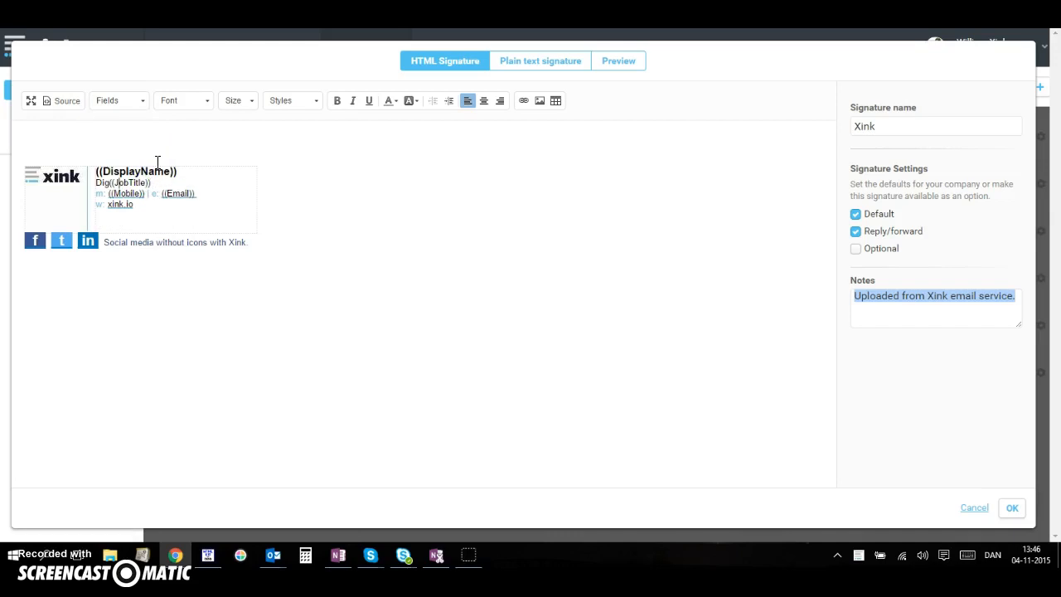
pyautogui.press('BackSpace')
pyautogui.press('BackSpace')
pyautogui.press('BackSpace')
pyautogui.click(1011, 508)
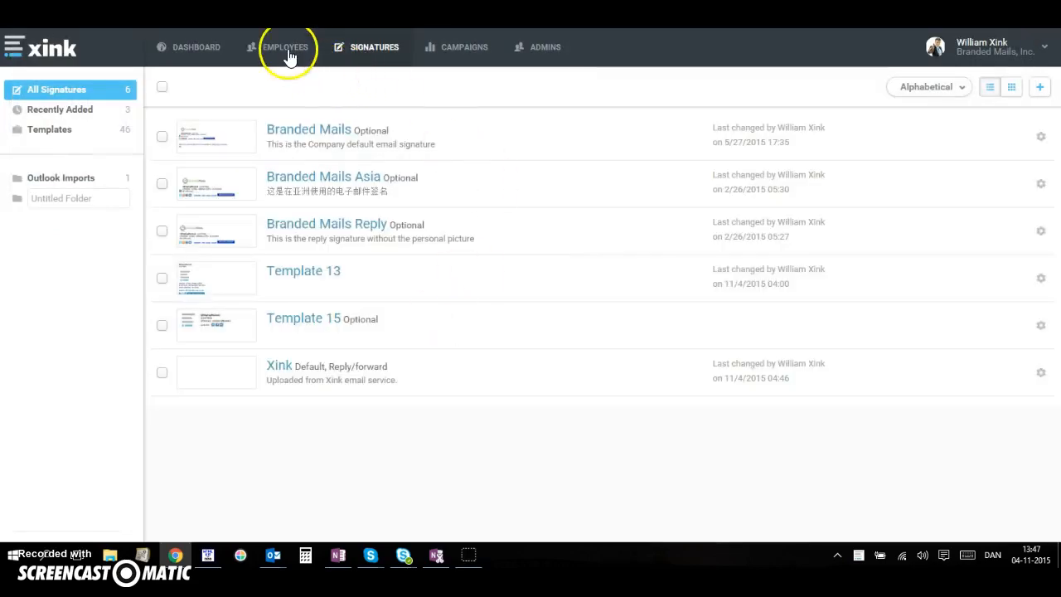
# View the employee list and the ways to add employees: manually, from Active Directory, from Azure AD or from Excel
pyautogui.click(287, 50)
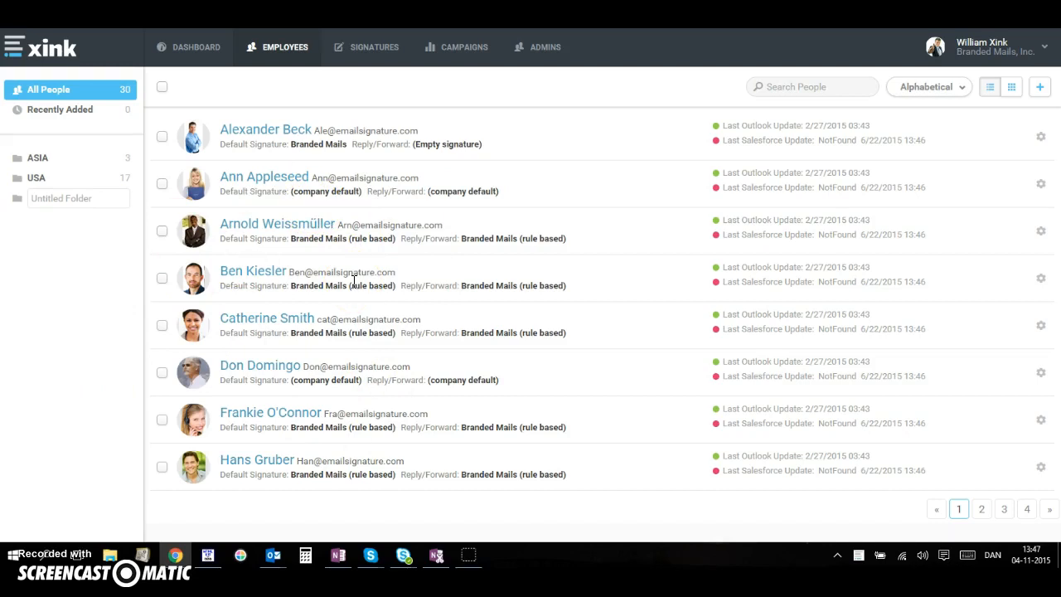
pyautogui.click(1041, 87)
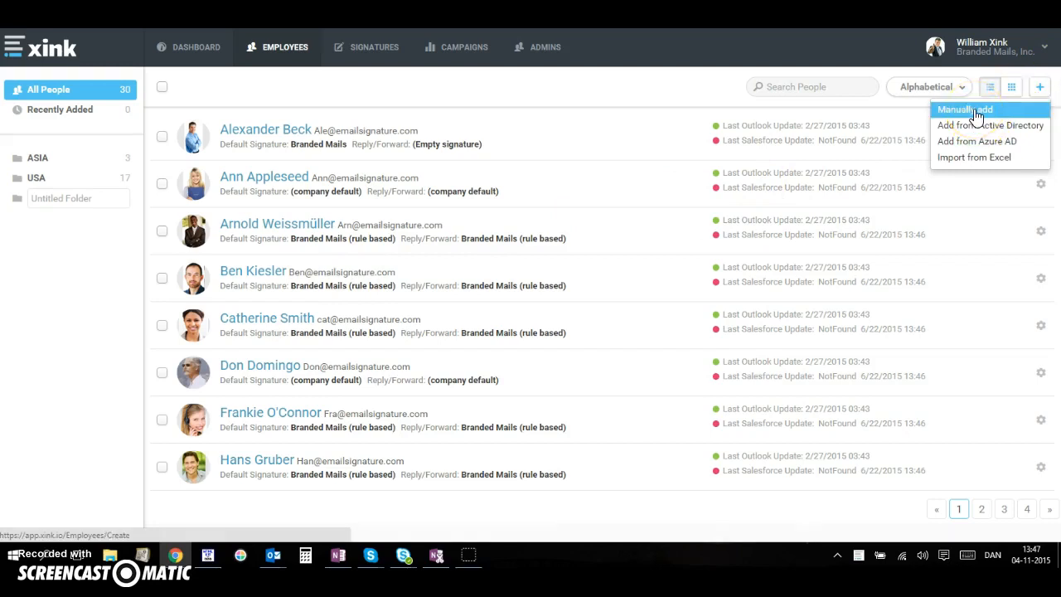
pyautogui.click(992, 165)
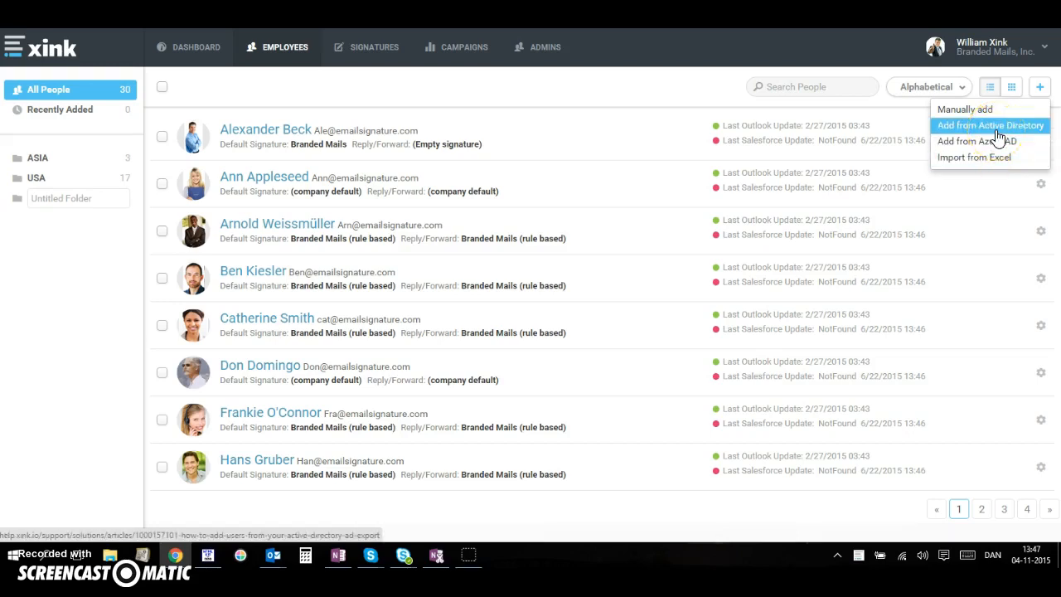
pyautogui.click(1001, 129)
pyautogui.click(997, 142)
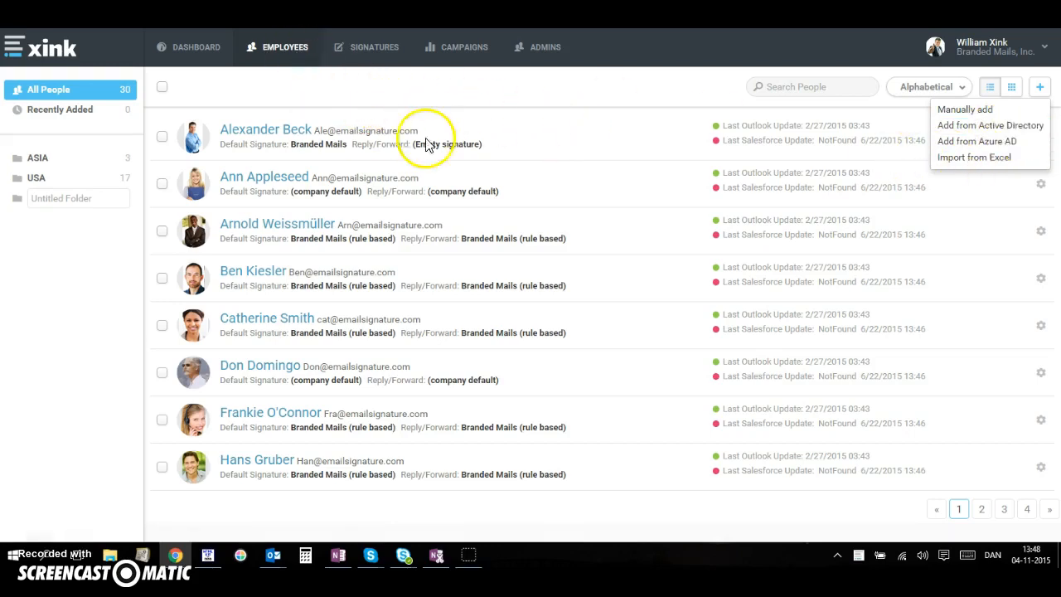
# Examine the default and reply/forward signature assignment of the second employee in the list
pyautogui.click(513, 192)
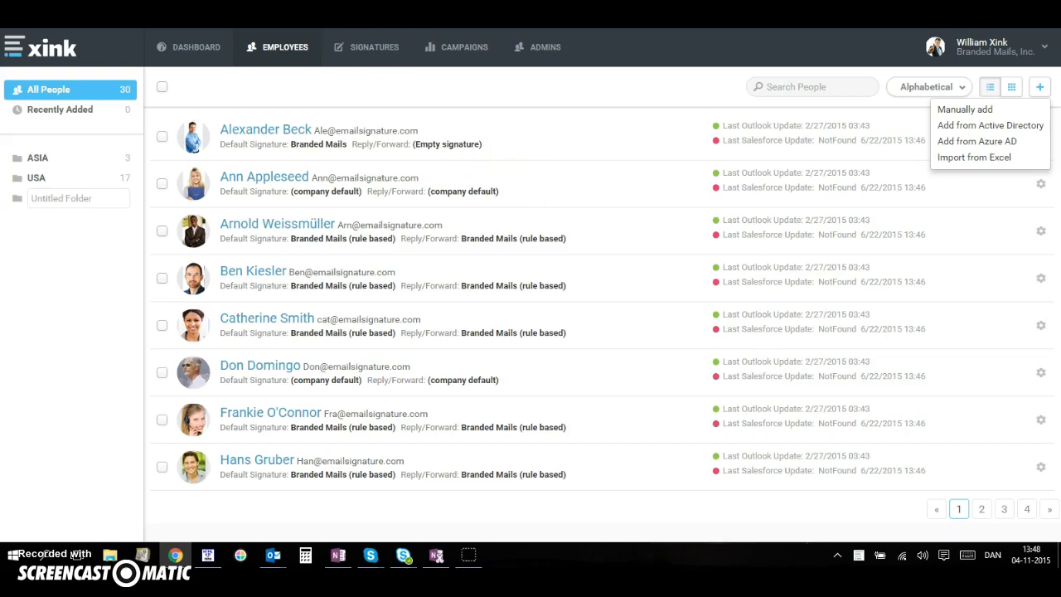
pyautogui.click(379, 51)
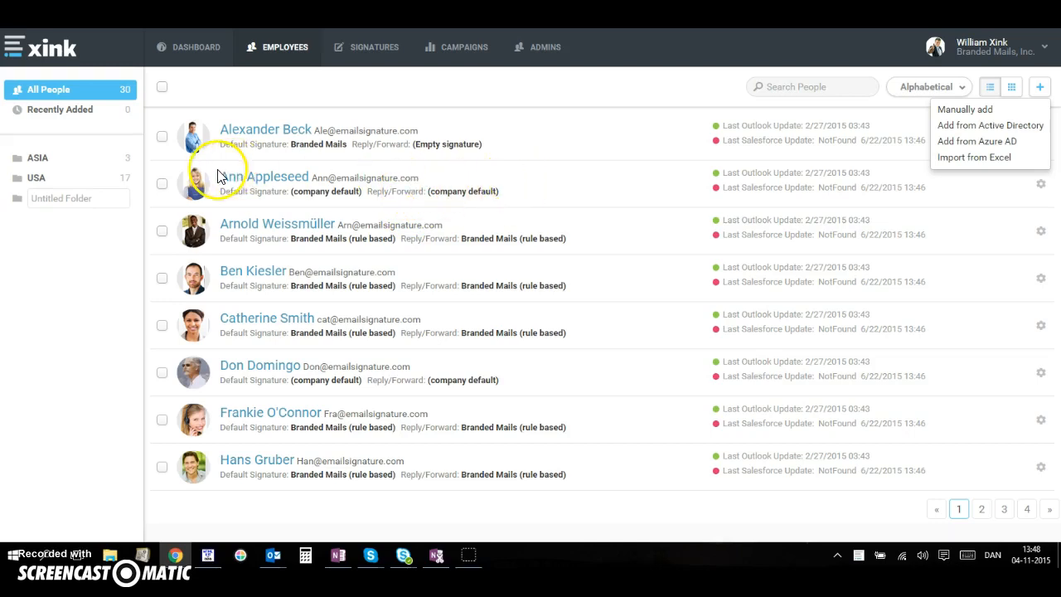
pyautogui.moveTo(536, 191); pyautogui.dragTo(263, 193)
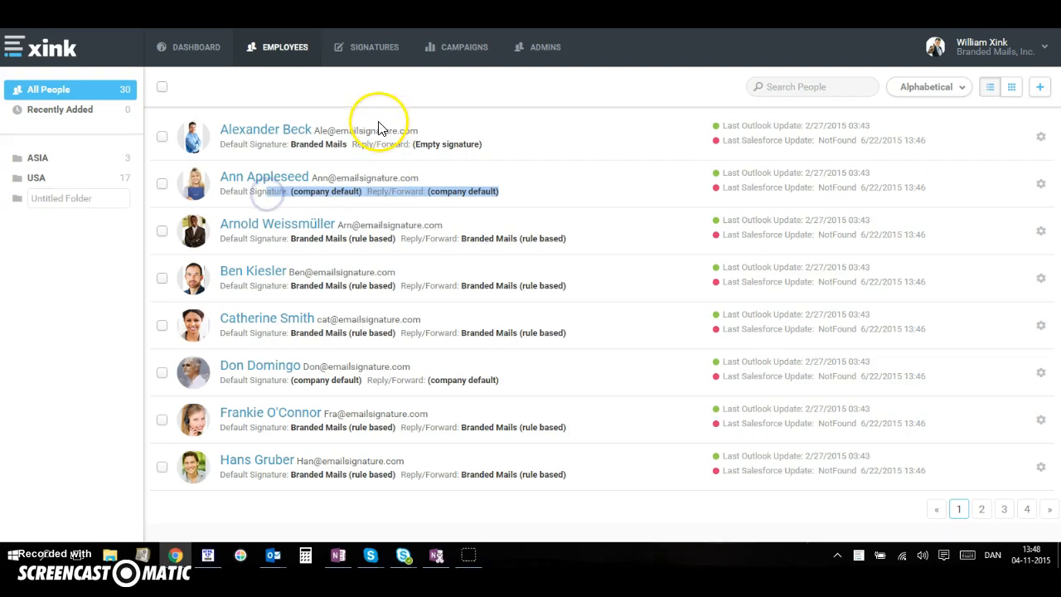
# Check the custom default and reply/forward signature options in the first employee's profile, leaving it without saving
pyautogui.click(265, 131)
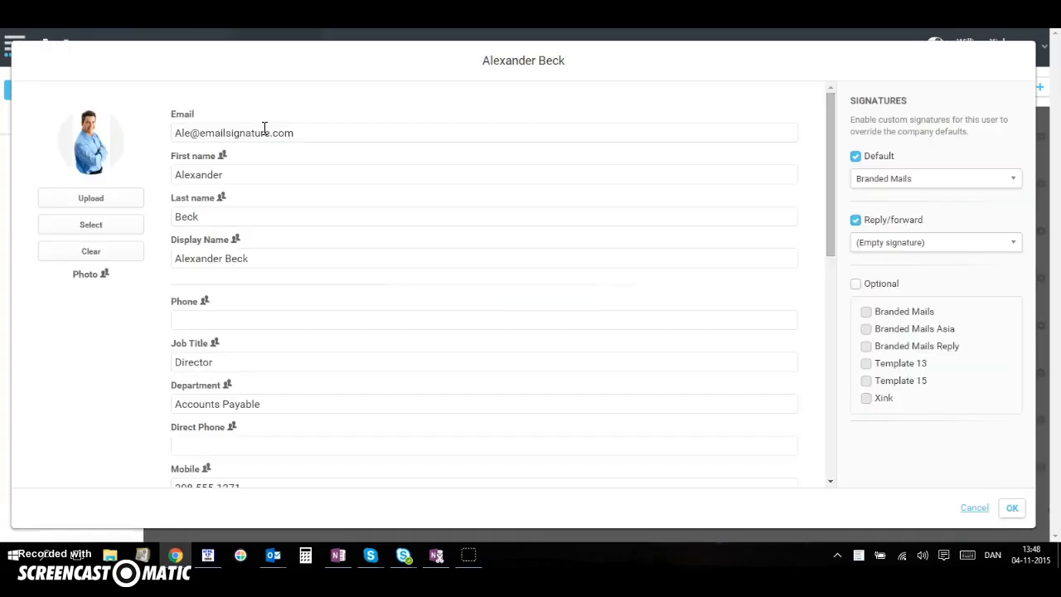
pyautogui.click(873, 180)
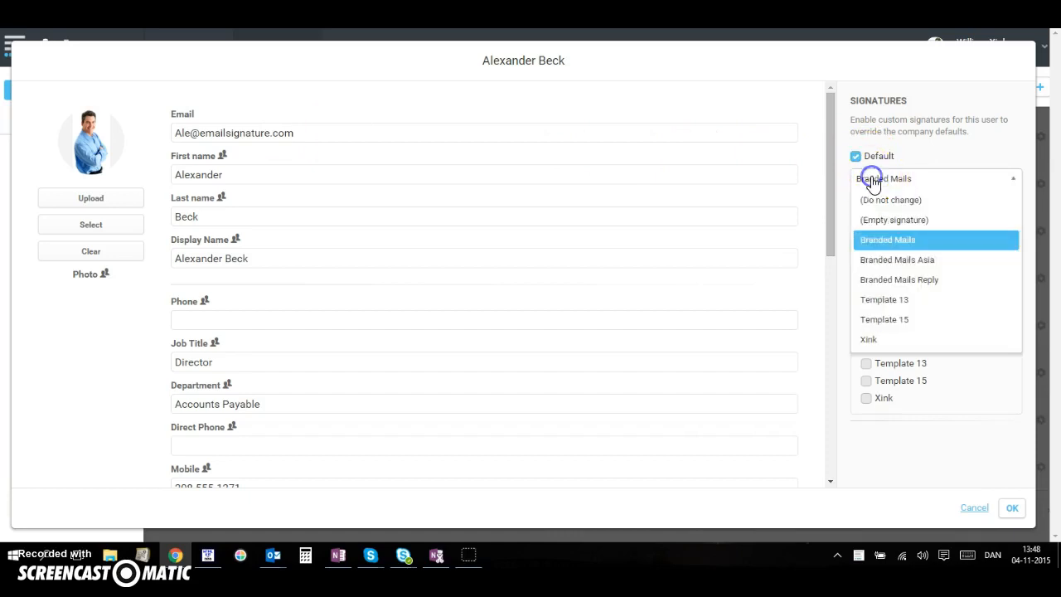
pyautogui.click(895, 239)
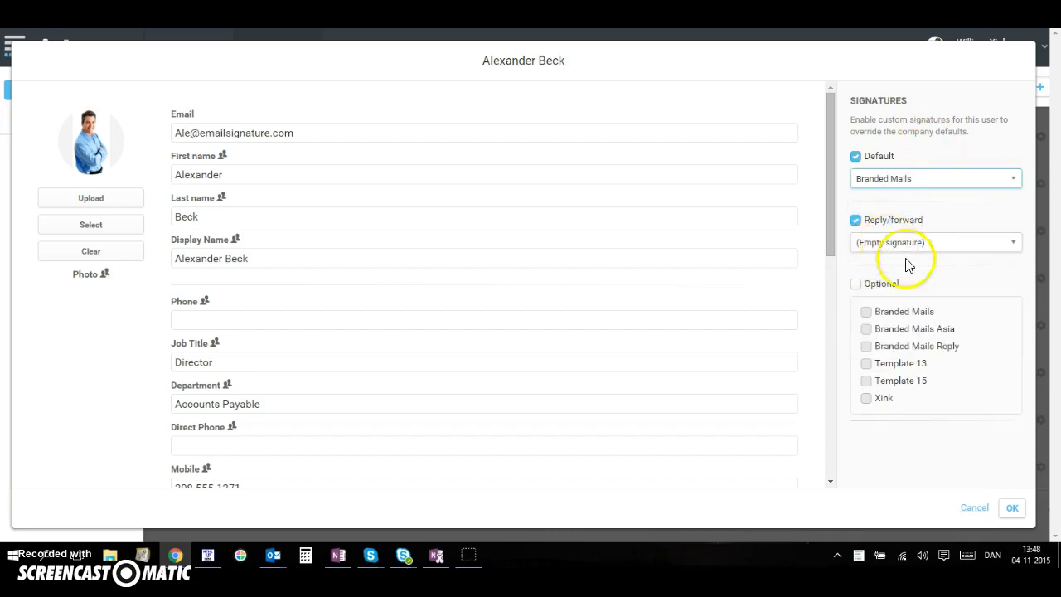
pyautogui.click(981, 508)
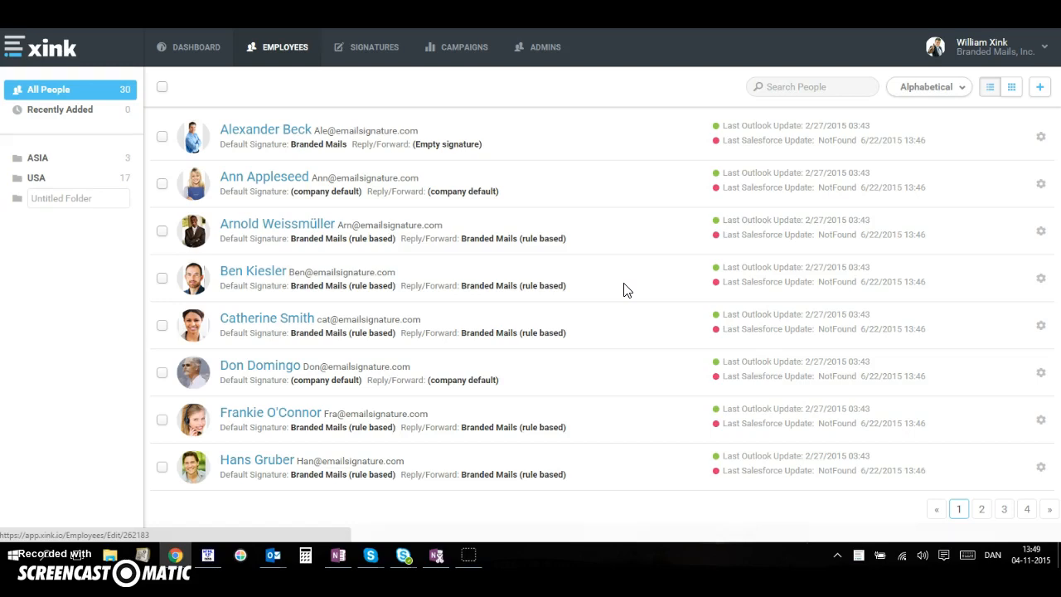
# Examine the priority, tracking, schedule and signature settings of the "Social media without images" campaign and leave without saving
pyautogui.click(465, 46)
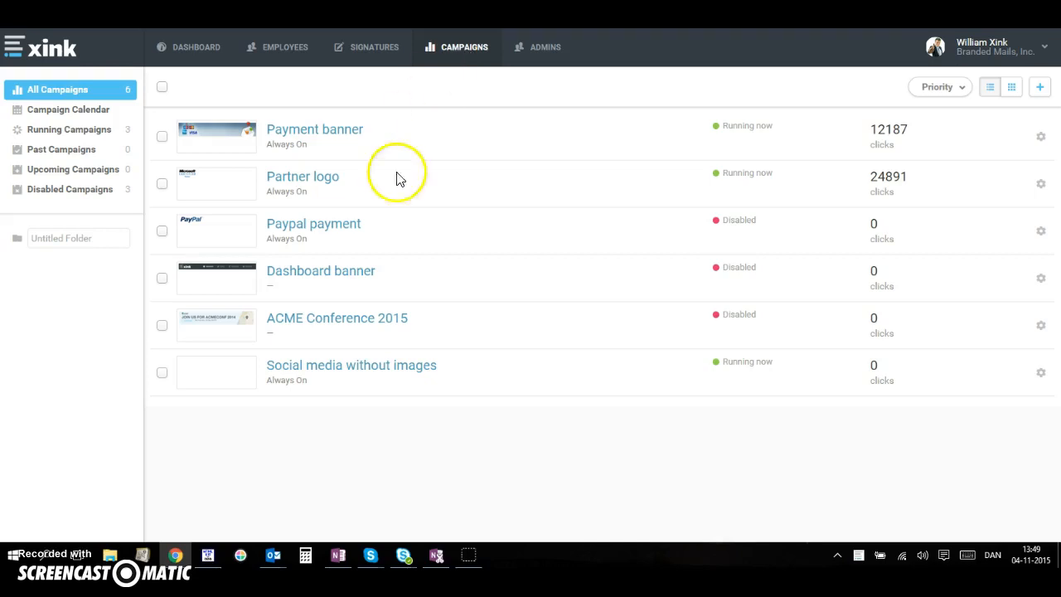
pyautogui.click(368, 375)
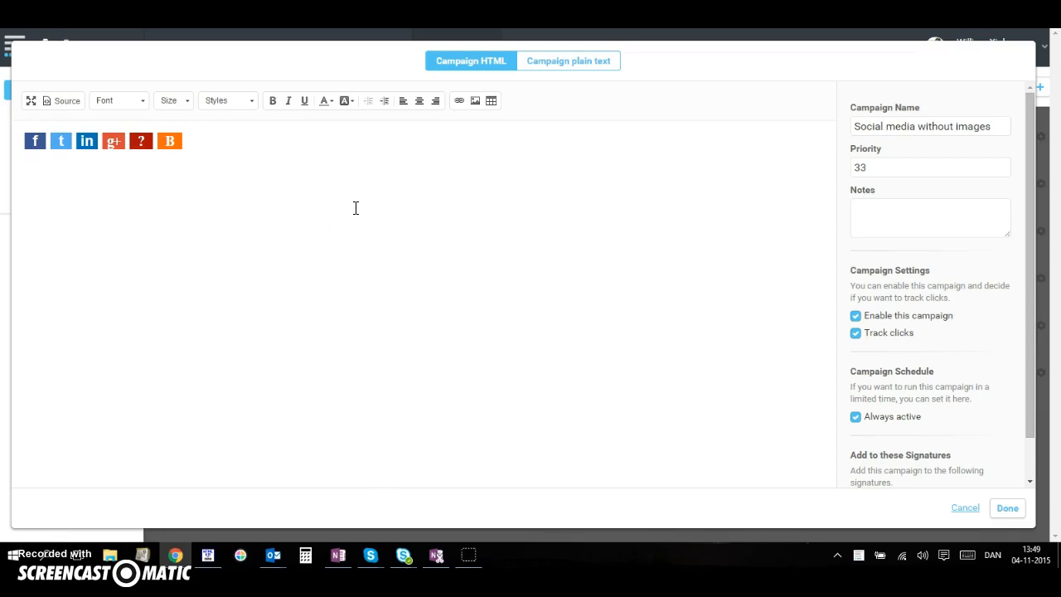
pyautogui.click(312, 169)
pyautogui.scroll(-1, 957, 381)
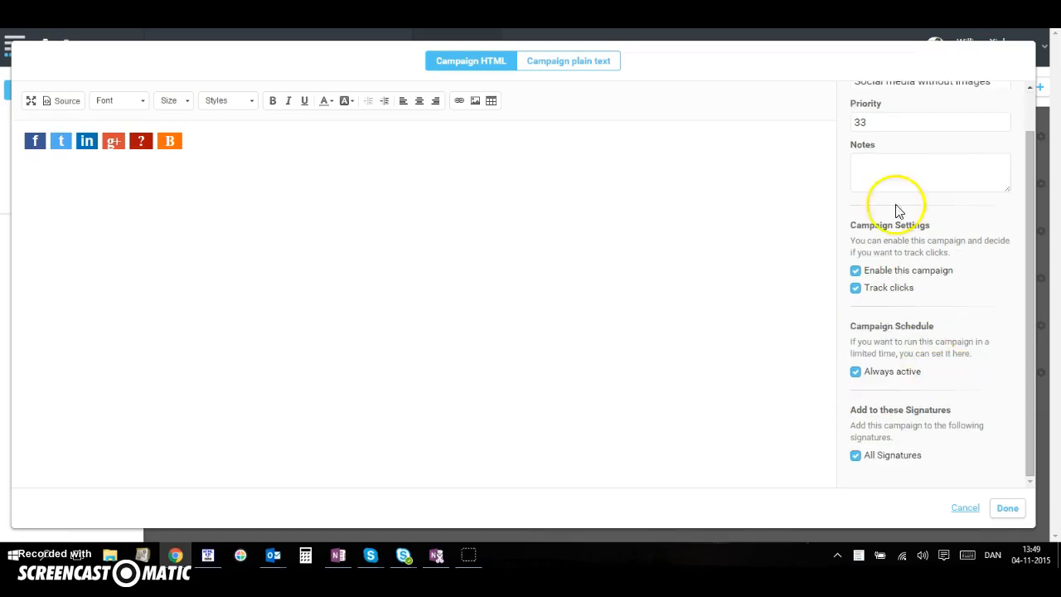
pyautogui.doubleClick(857, 122)
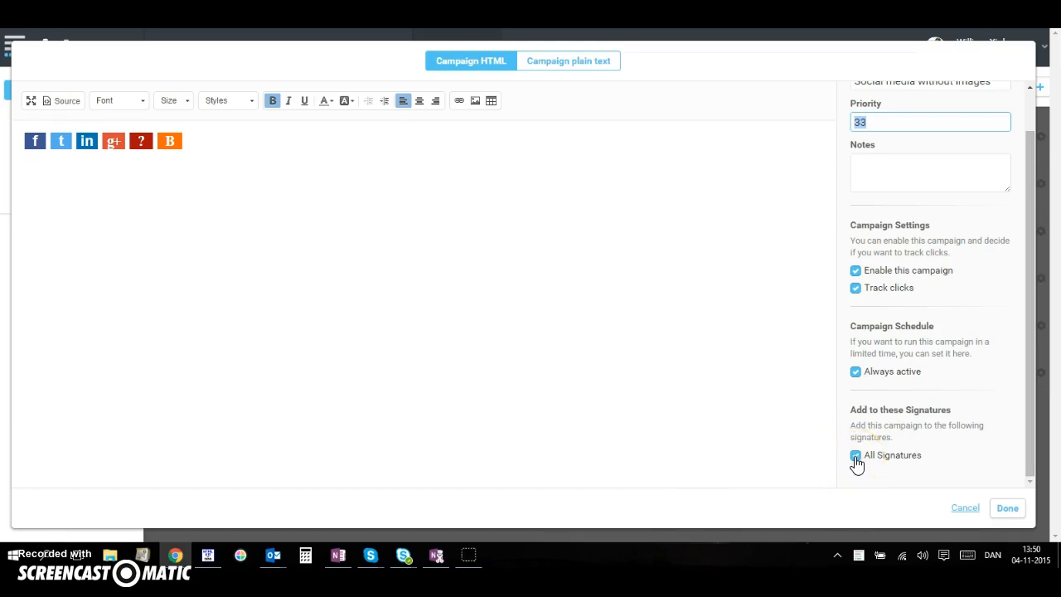
pyautogui.click(967, 508)
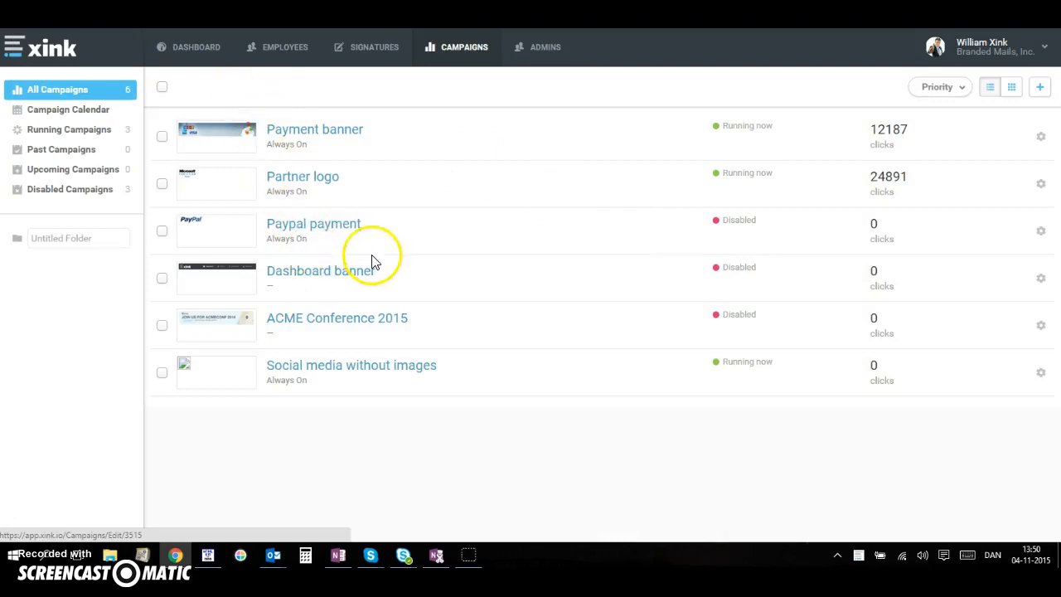
# Enable the ACME Conference 2015 campaign and add a second date range to its schedule
pyautogui.click(299, 323)
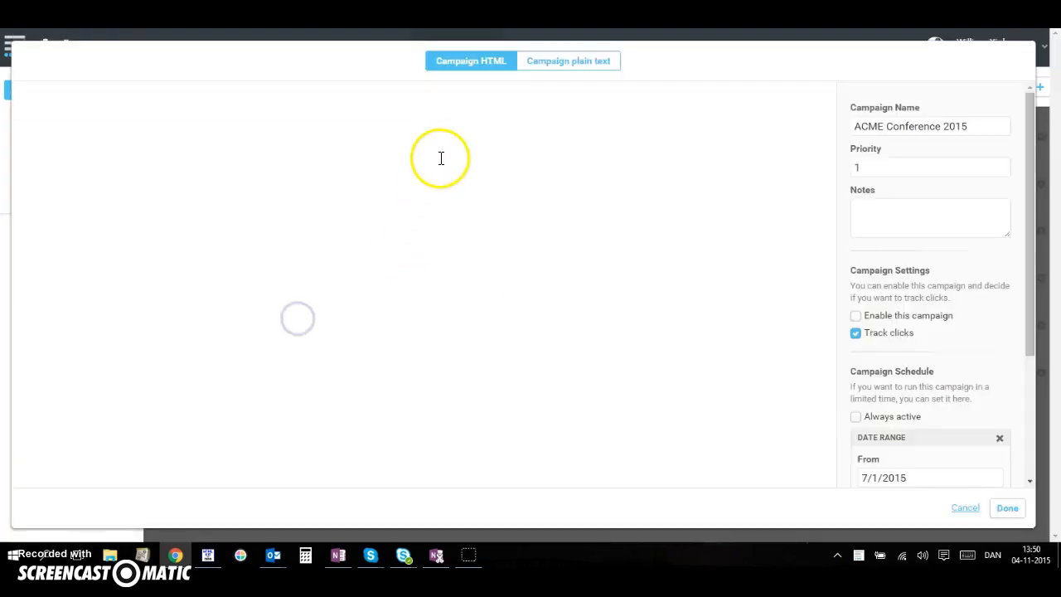
pyautogui.scroll(-2, 947, 289)
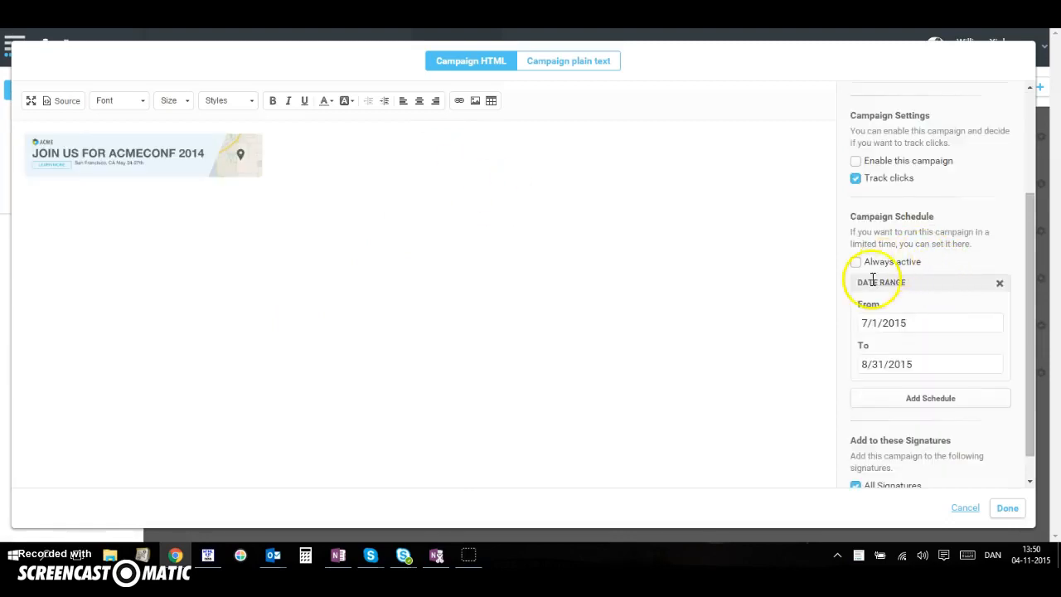
pyautogui.click(857, 162)
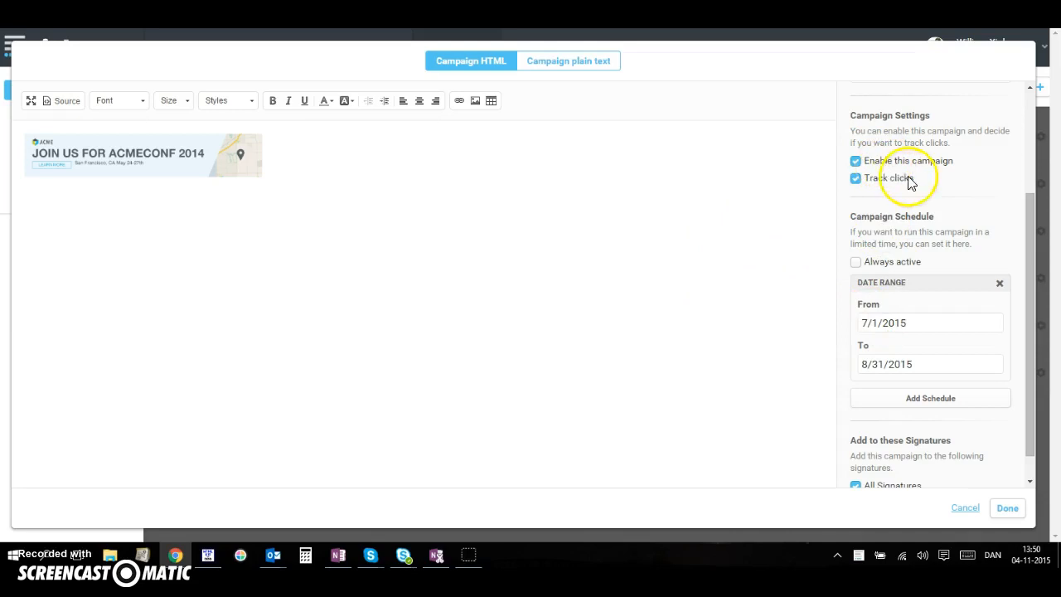
pyautogui.click(928, 397)
pyautogui.scroll(-2, 951, 292)
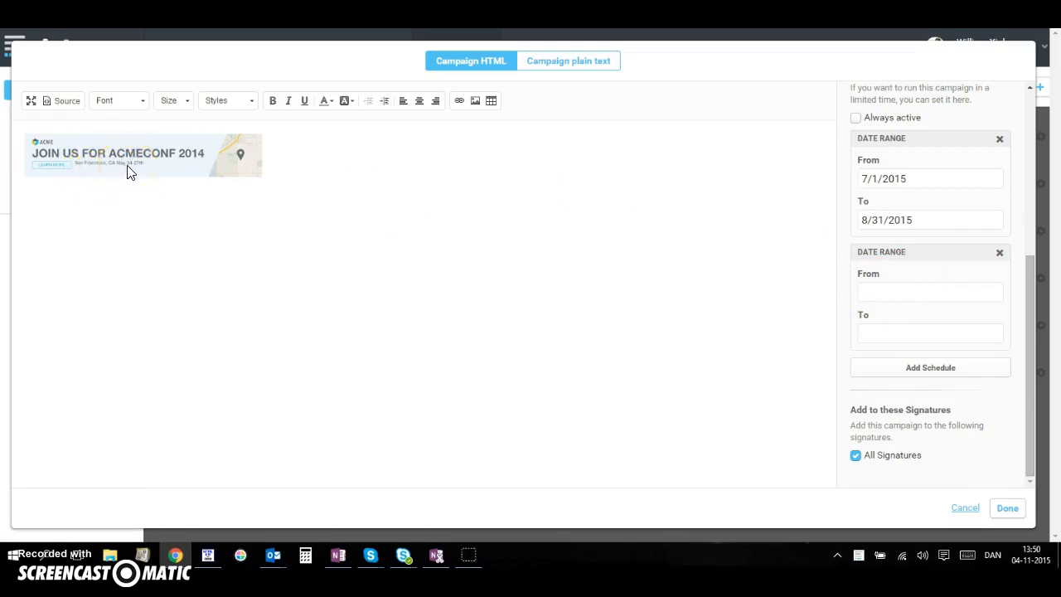
# Set the ACME Conference 2015 campaign's first date range to run from 7/24/2015 to 7/27/2015
pyautogui.click(927, 179)
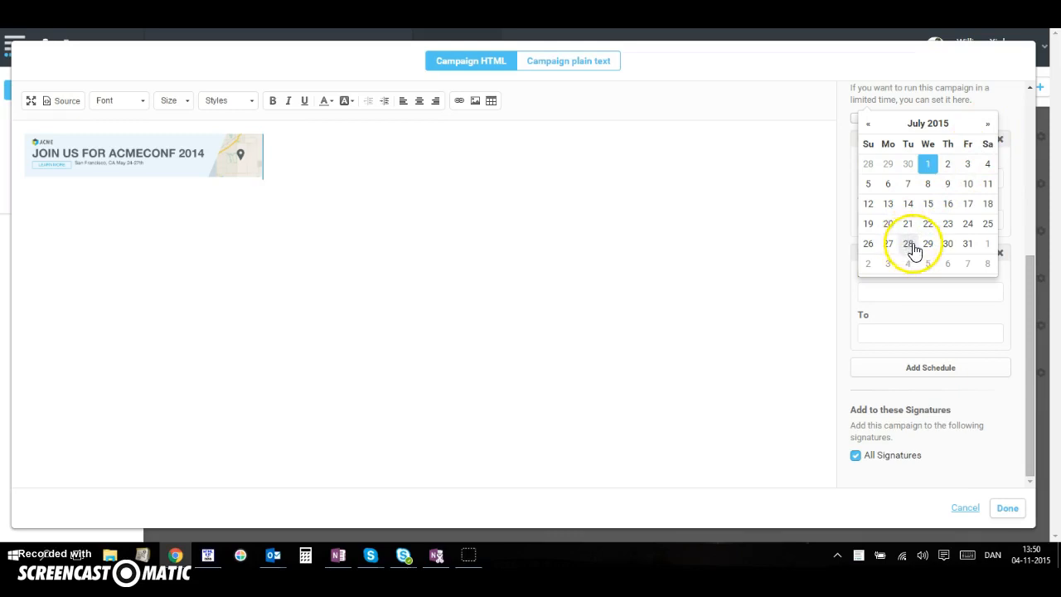
pyautogui.click(967, 223)
pyautogui.click(914, 222)
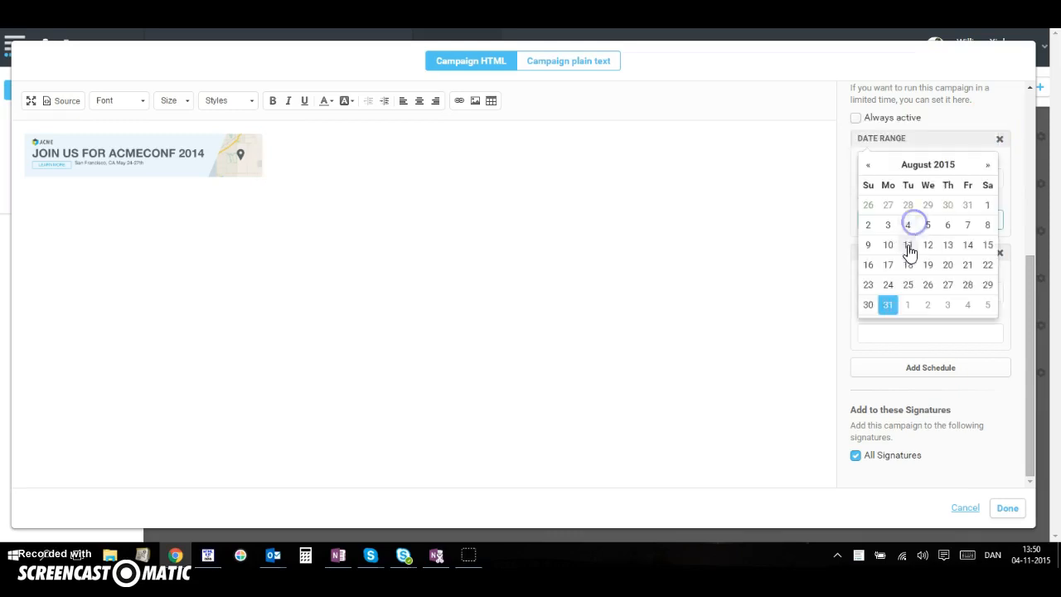
pyautogui.click(867, 165)
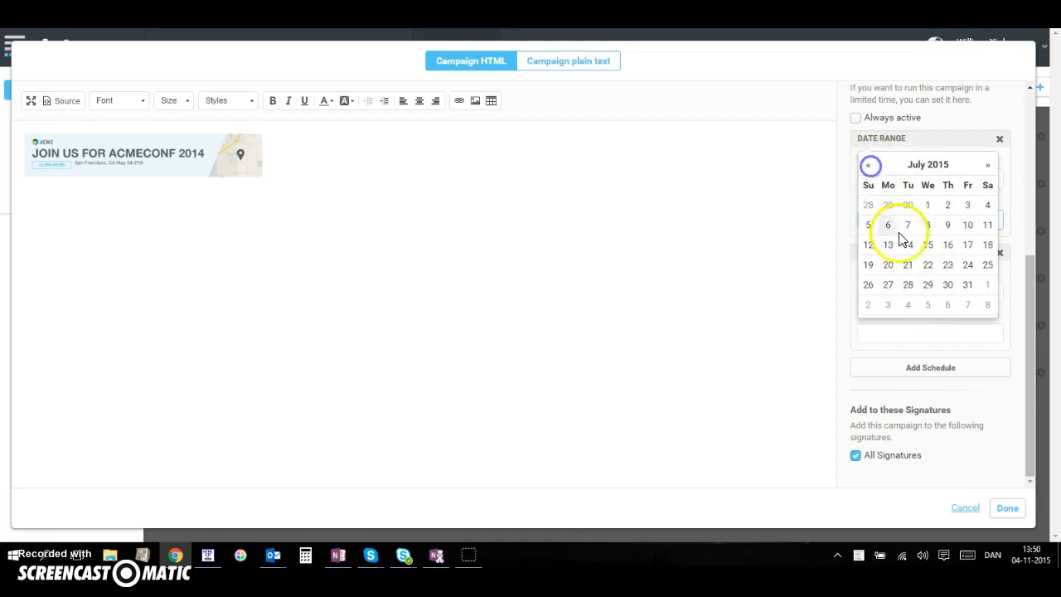
pyautogui.click(888, 285)
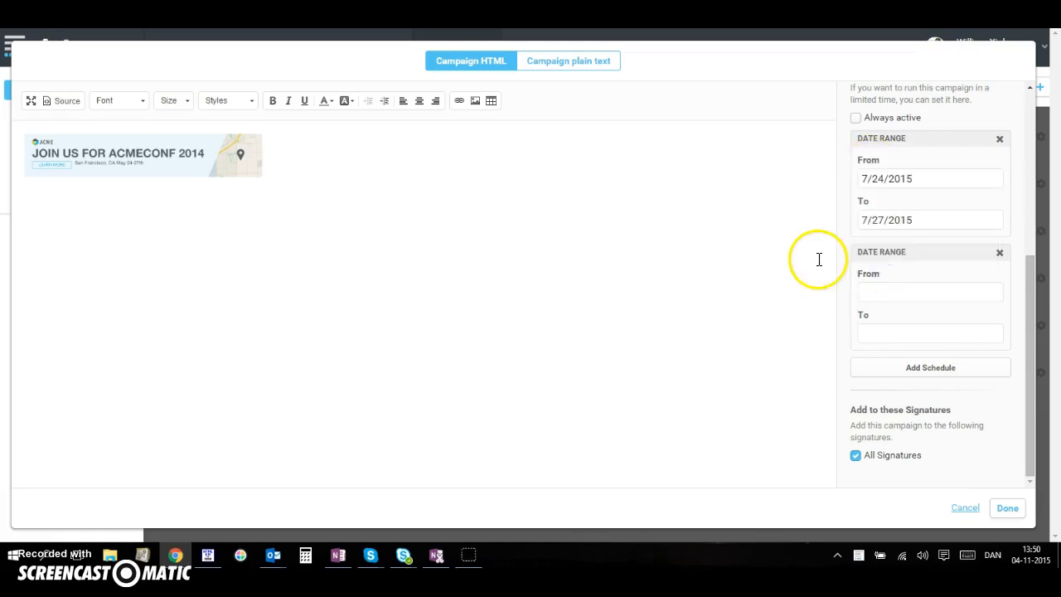
# Limit the campaign to the Branded Mails and Branded Mails Reply signatures instead of all signatures, and save it
pyautogui.click(856, 455)
pyautogui.moveTo(1031, 347); pyautogui.dragTo(1039, 440)
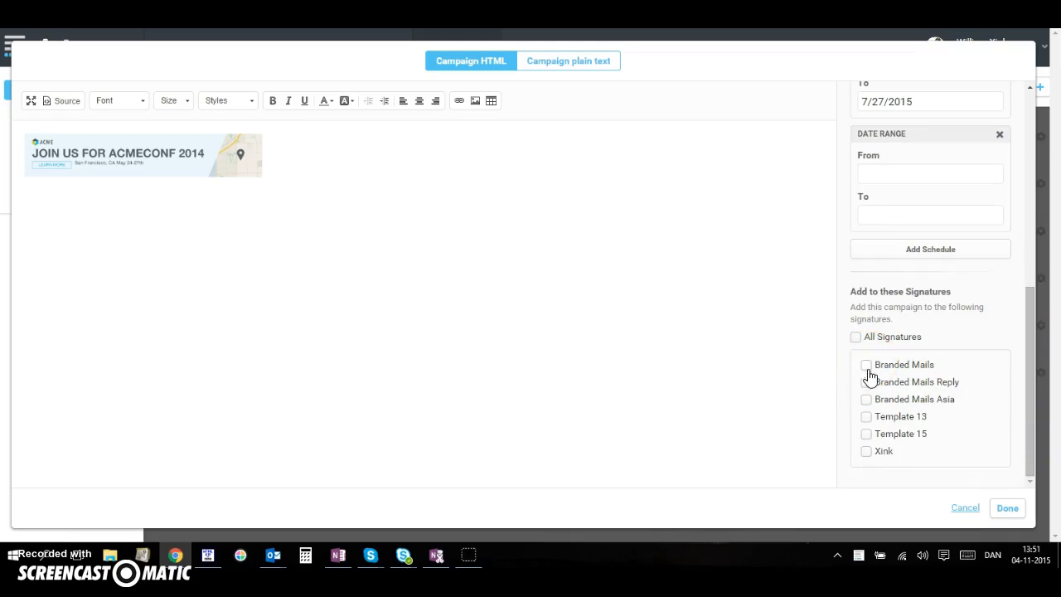
pyautogui.click(866, 368)
pyautogui.click(866, 382)
pyautogui.click(1006, 507)
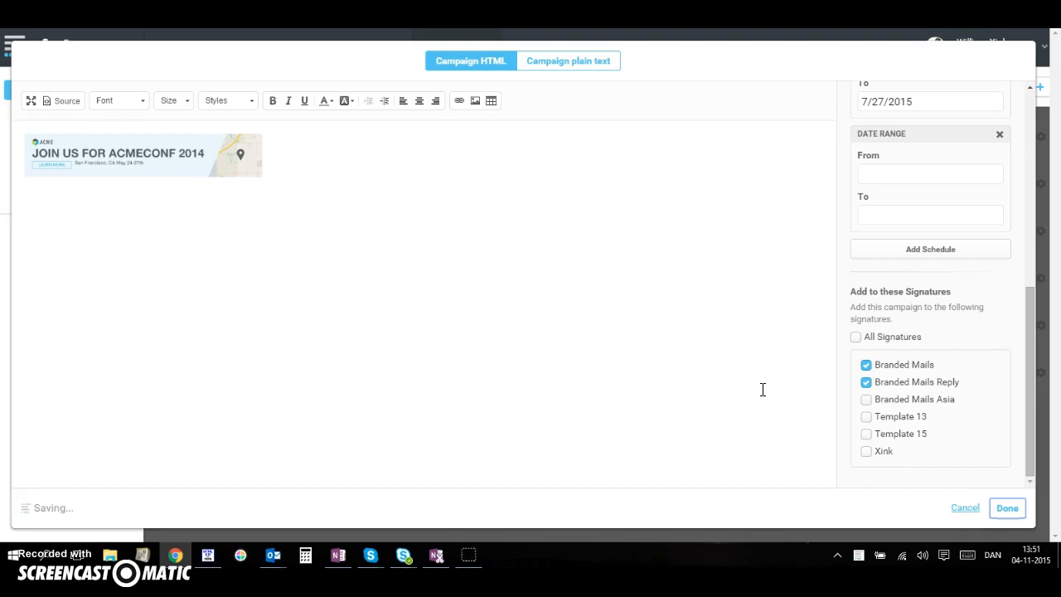
pyautogui.click(748, 381)
pyautogui.click(745, 375)
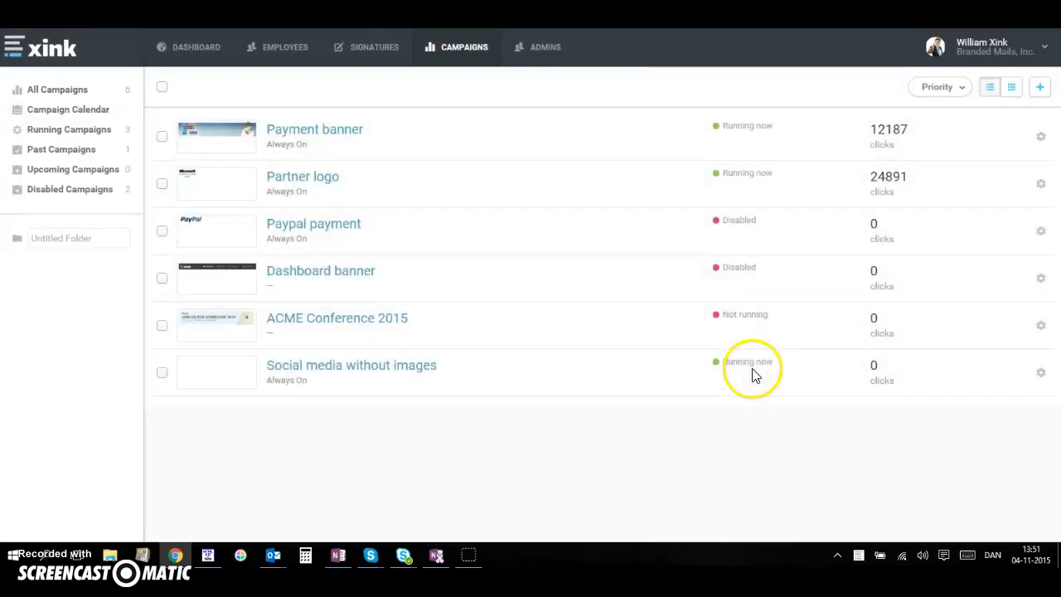
# Select the first three employees in the employee list and check the actions available for them, such as Send Invitation Email
pyautogui.click(280, 50)
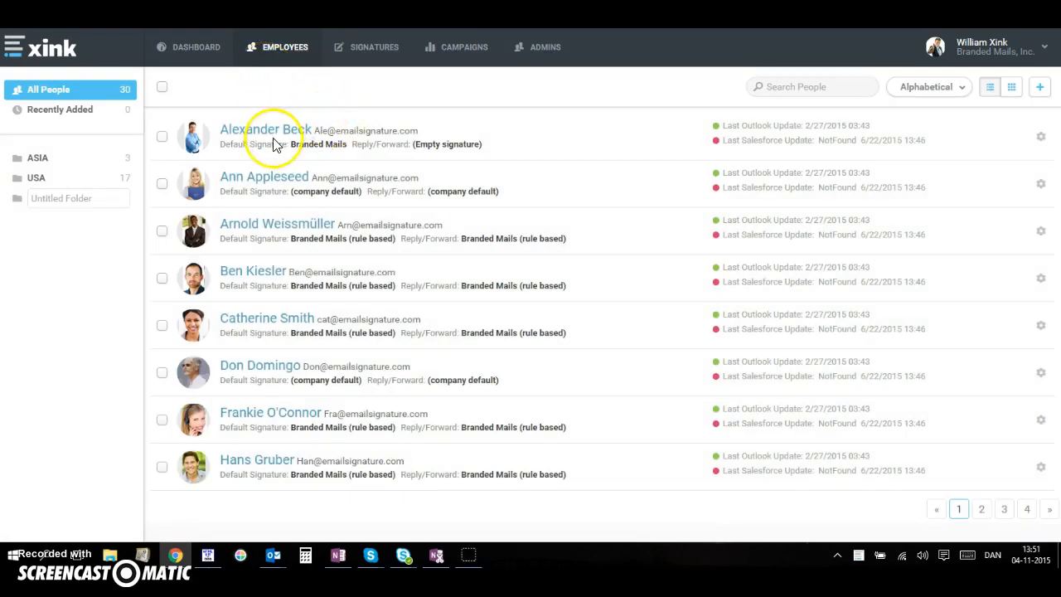
pyautogui.click(162, 137)
pyautogui.click(162, 183)
pyautogui.click(162, 232)
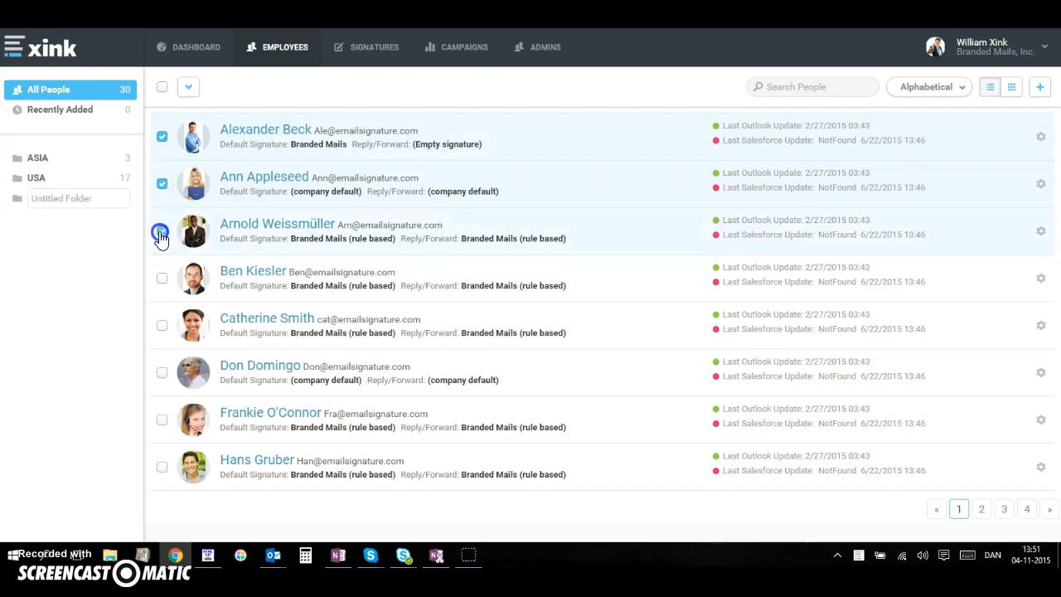
pyautogui.click(1043, 186)
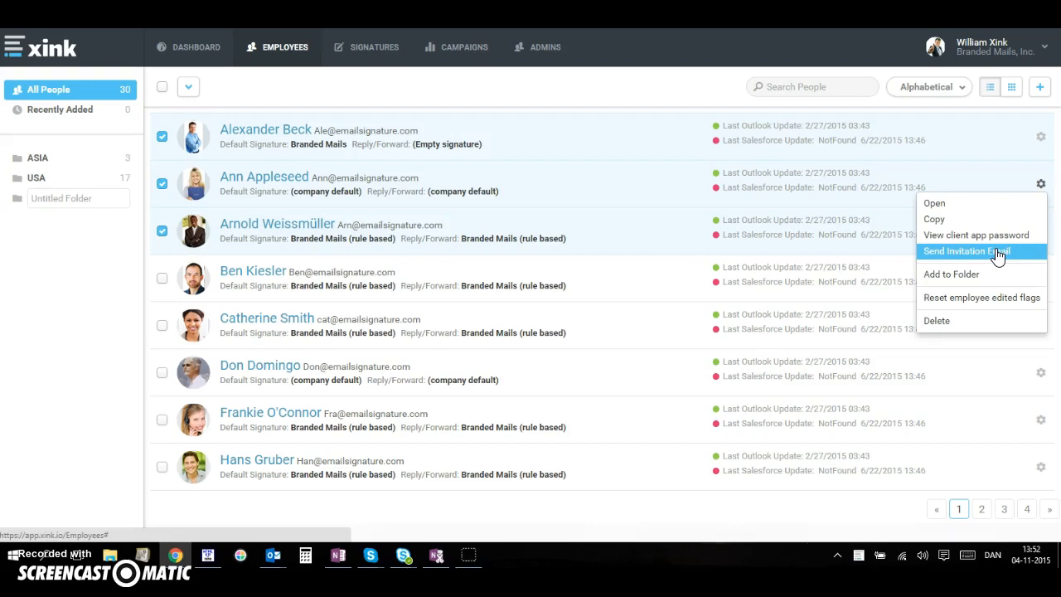
# Examine the options of the Xink desktop client in the system tray and deselect the three employees
pyautogui.rightClick(858, 554)
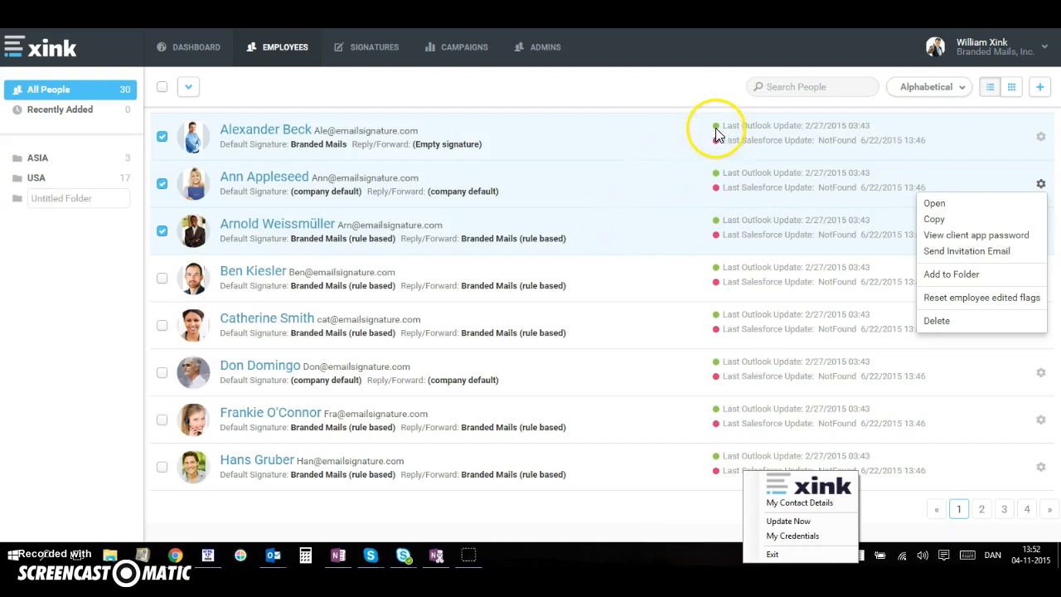
pyautogui.click(670, 144)
pyautogui.click(162, 136)
pyautogui.click(162, 183)
pyautogui.click(162, 232)
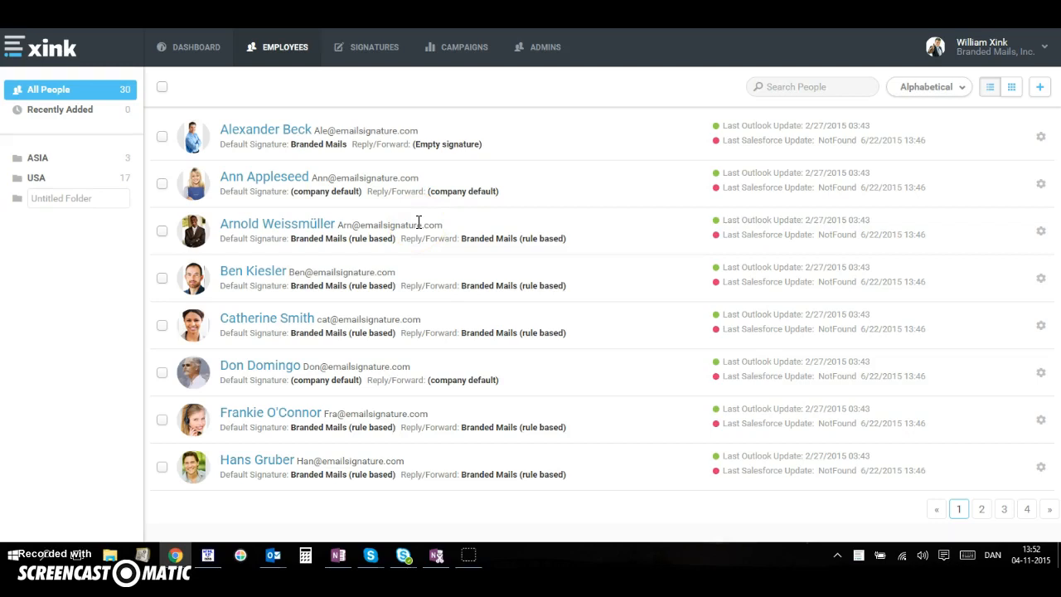
pyautogui.rightClick(859, 553)
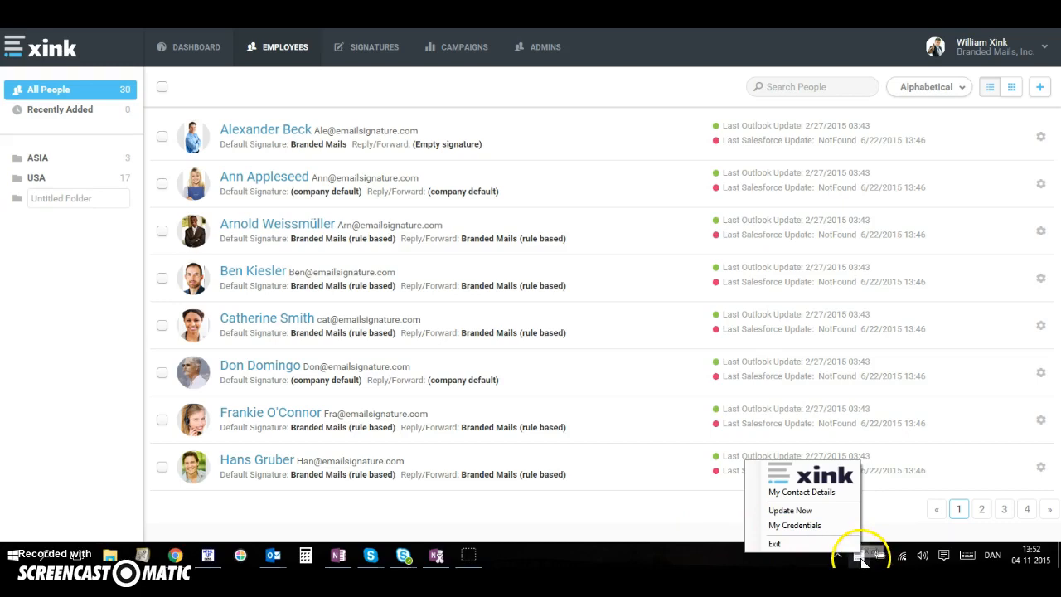
pyautogui.click(715, 537)
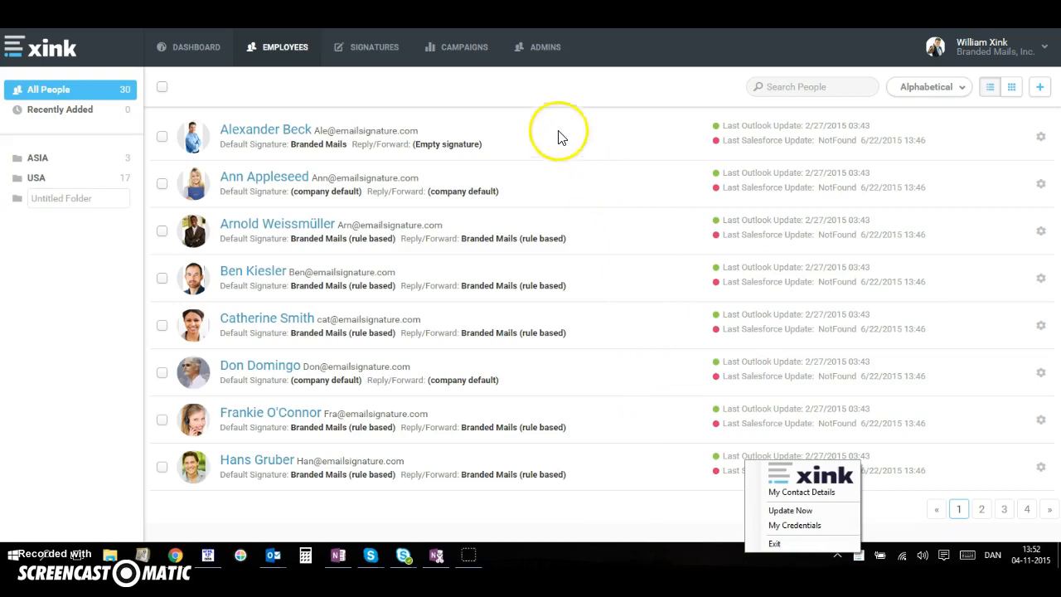
# Review the administrator roles assigned to the second admin in the admin list, leaving without saving
pyautogui.click(536, 47)
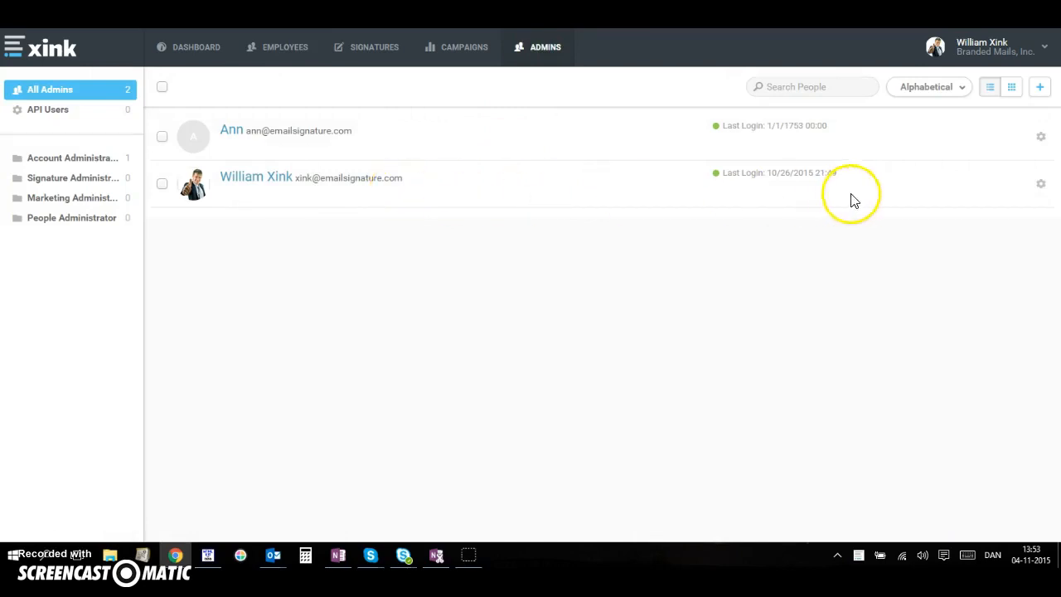
pyautogui.click(1040, 183)
pyautogui.click(982, 235)
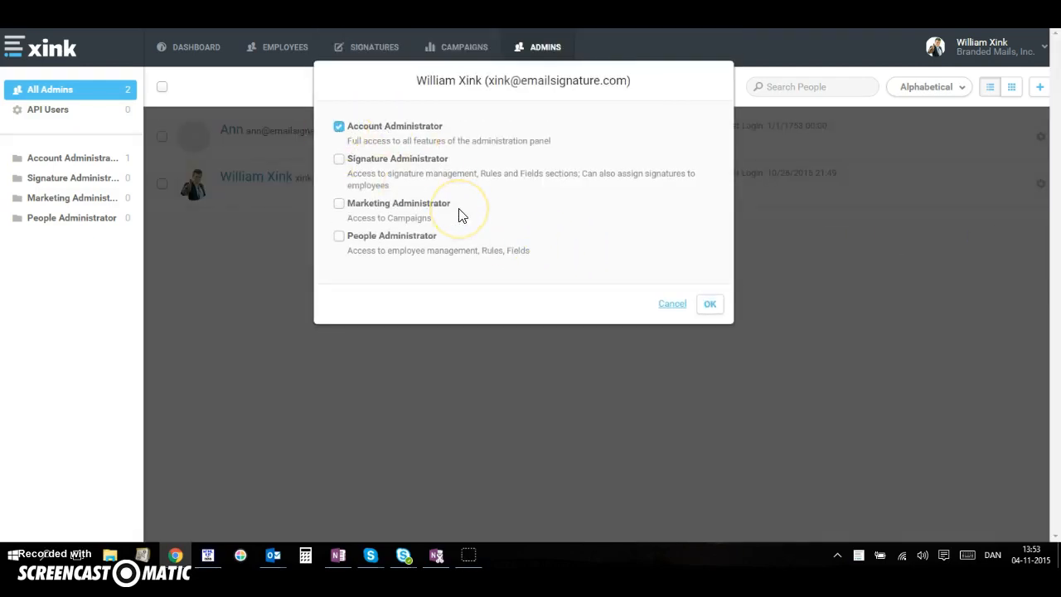
pyautogui.click(669, 305)
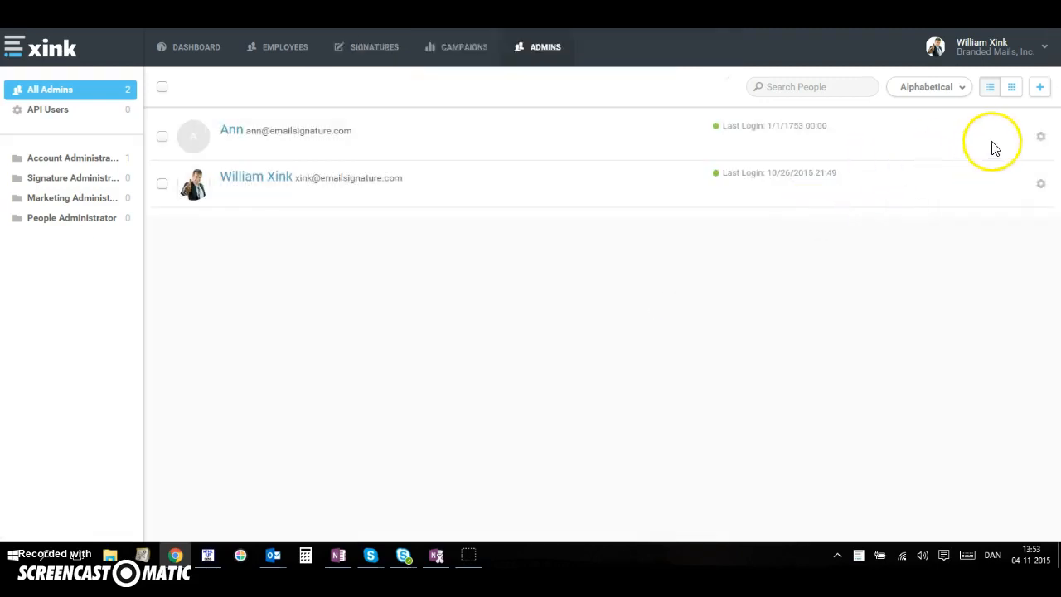
# Assign the Signature Administrator, Marketing Administrator and People Administrator roles to the first admin in the list
pyautogui.click(1040, 135)
pyautogui.click(968, 191)
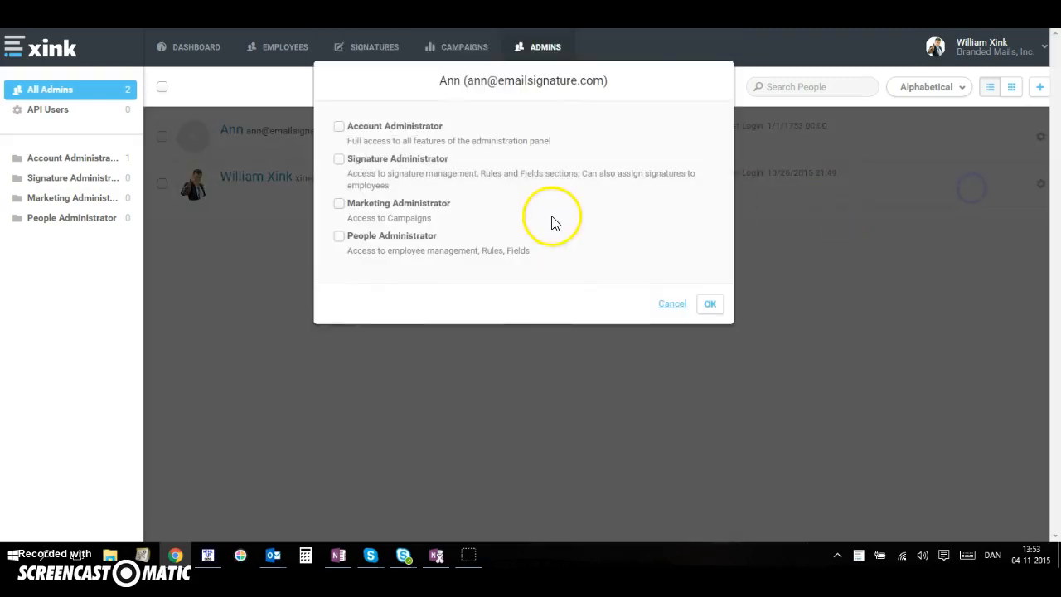
pyautogui.click(339, 158)
pyautogui.click(339, 203)
pyautogui.click(339, 236)
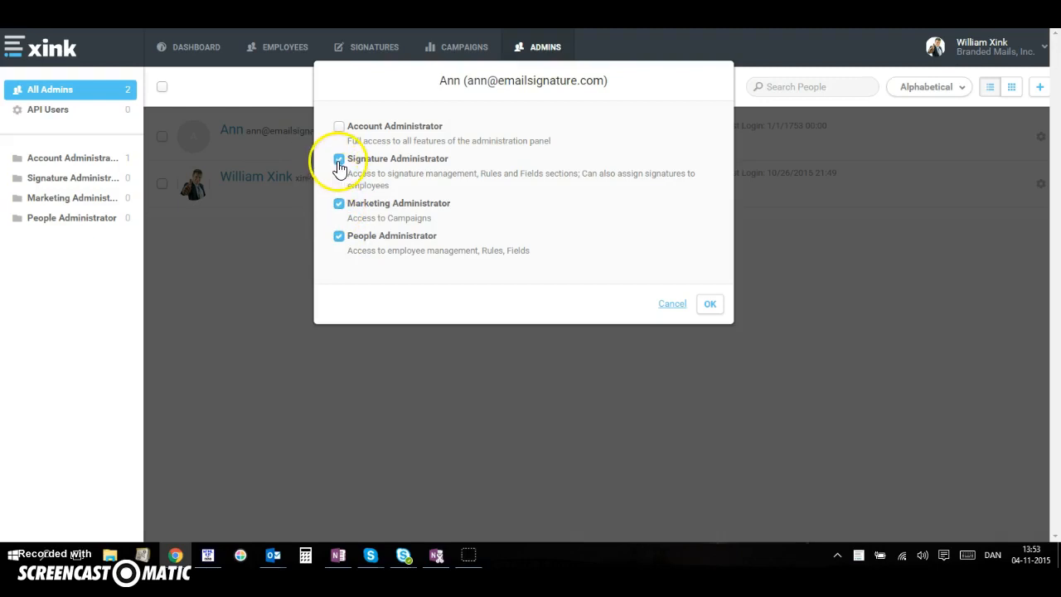
pyautogui.click(710, 303)
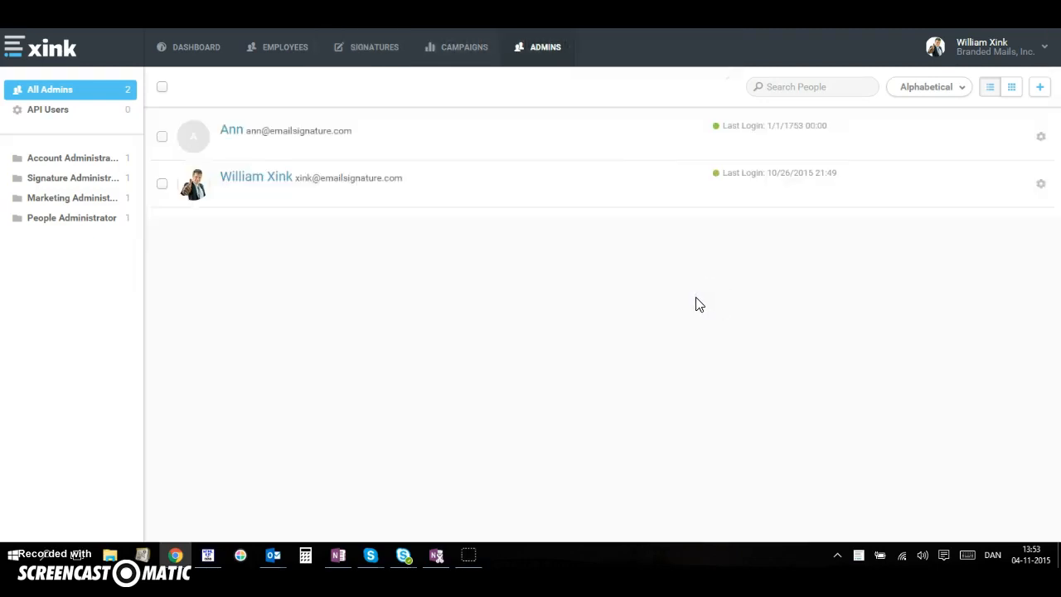